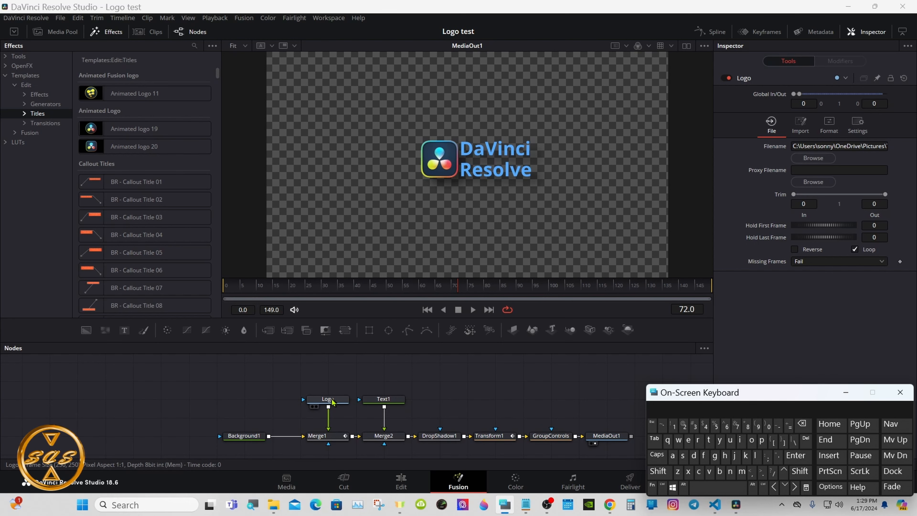
Disconnect the Logo loader node from Merge1 and cut it from the node graph.
{"action": "left_click", "coordinate": [332, 401]}
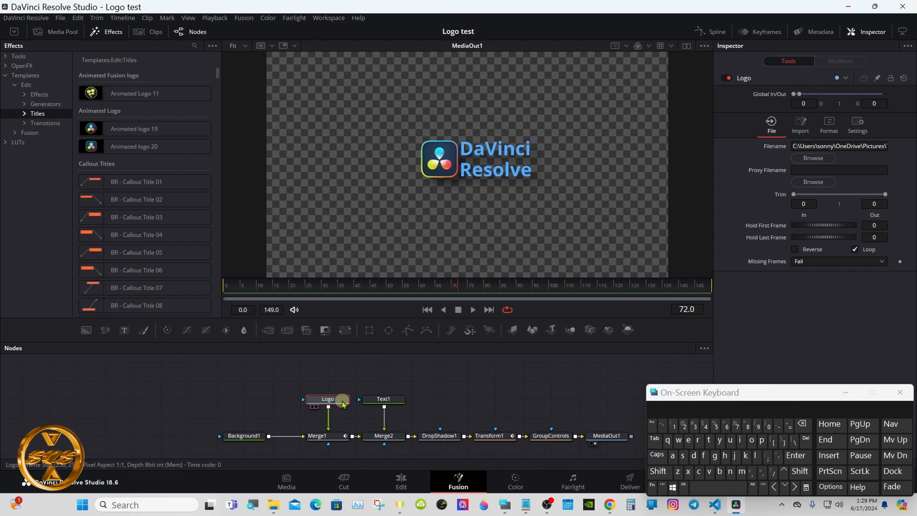
{"action": "mouse_move", "coordinate": [344, 403]}
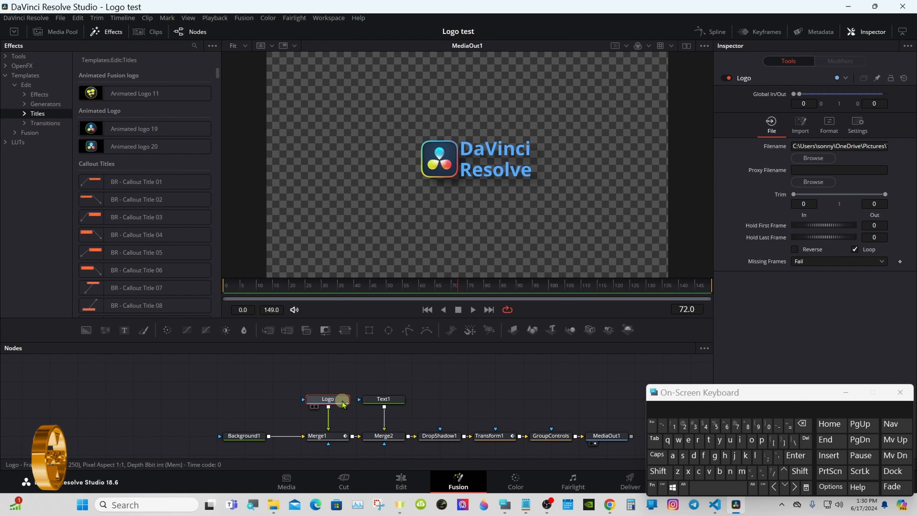
{"action": "left_click", "coordinate": [328, 422]}
{"action": "right_click", "coordinate": [329, 398]}
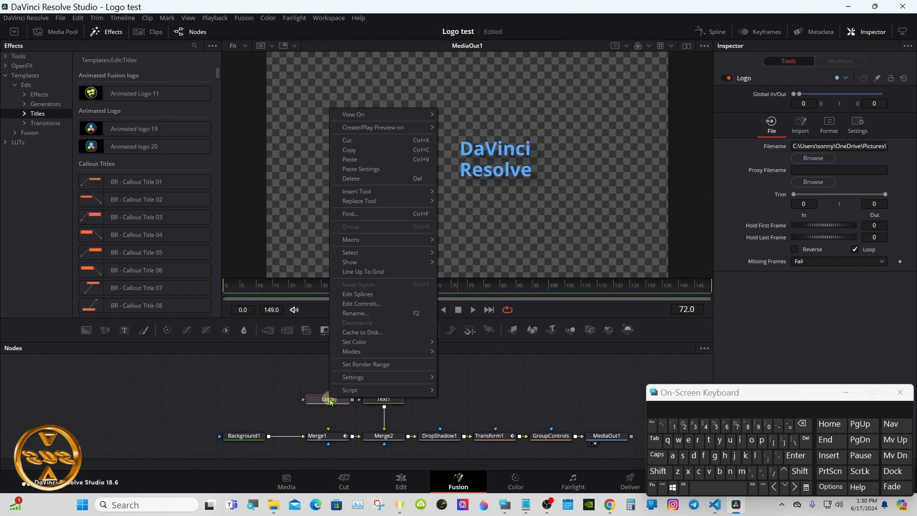
{"action": "left_click", "coordinate": [347, 140]}
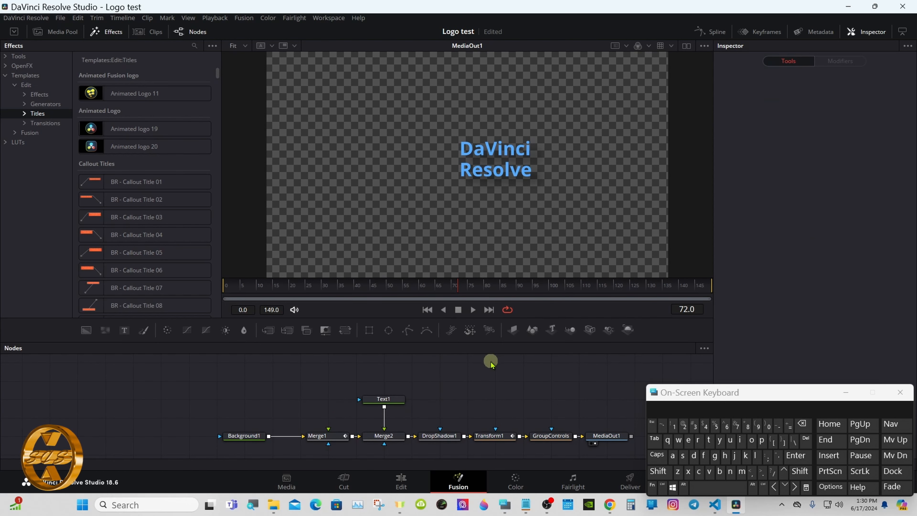
Add a Loader node with the image Resolve 2.png and connect it to Merge1's foreground input.
{"action": "left_click", "coordinate": [658, 471]}
{"action": "left_click", "coordinate": [720, 489]}
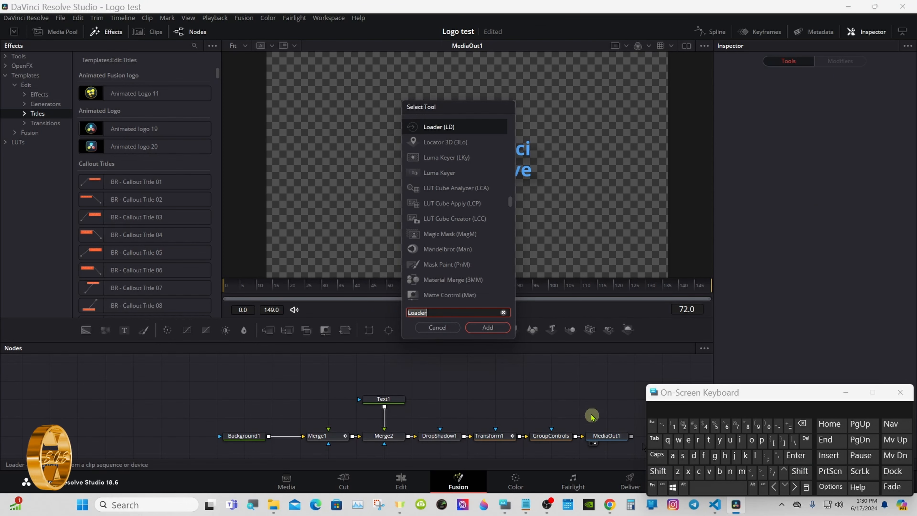
{"action": "left_click", "coordinate": [490, 327]}
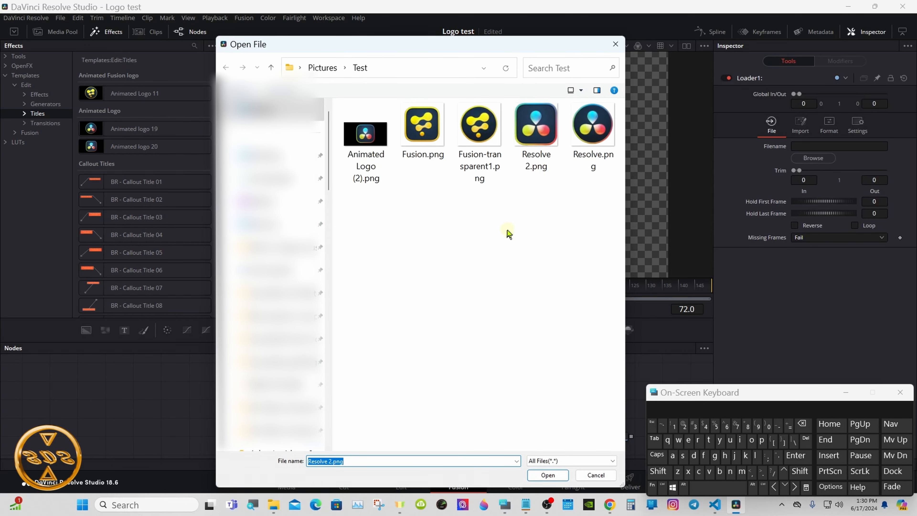
{"action": "right_click", "coordinate": [528, 124]}
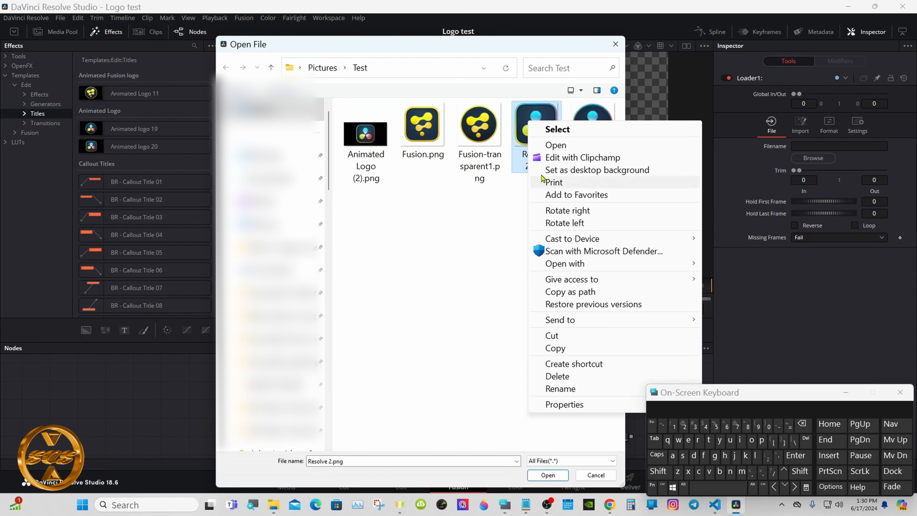
{"action": "left_click", "coordinate": [528, 114]}
{"action": "double_click", "coordinate": [529, 115]}
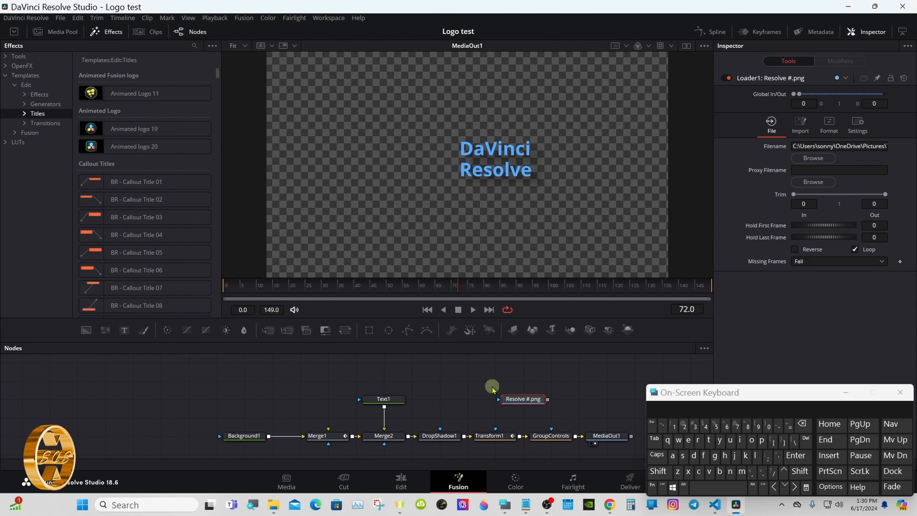
{"action": "left_click_drag", "start_coordinate": [505, 399], "coordinate": [327, 433]}
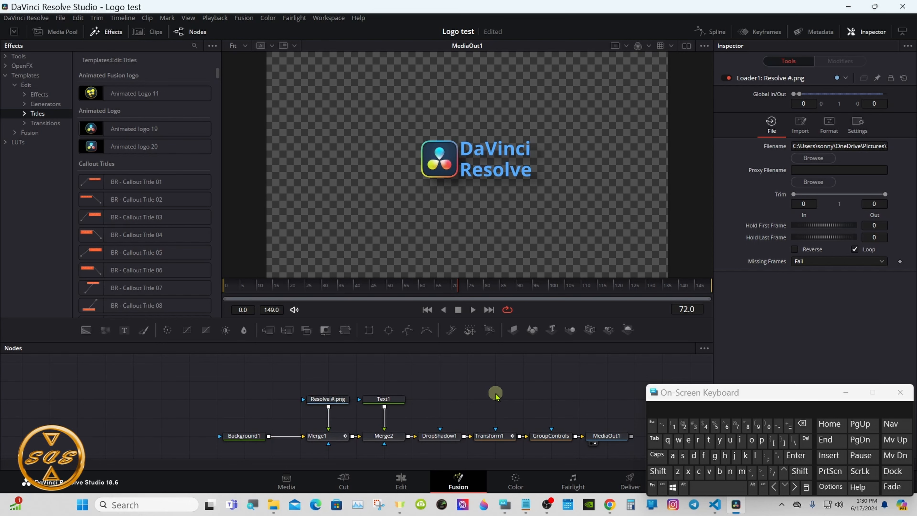
{"action": "mouse_move", "coordinate": [336, 399]}
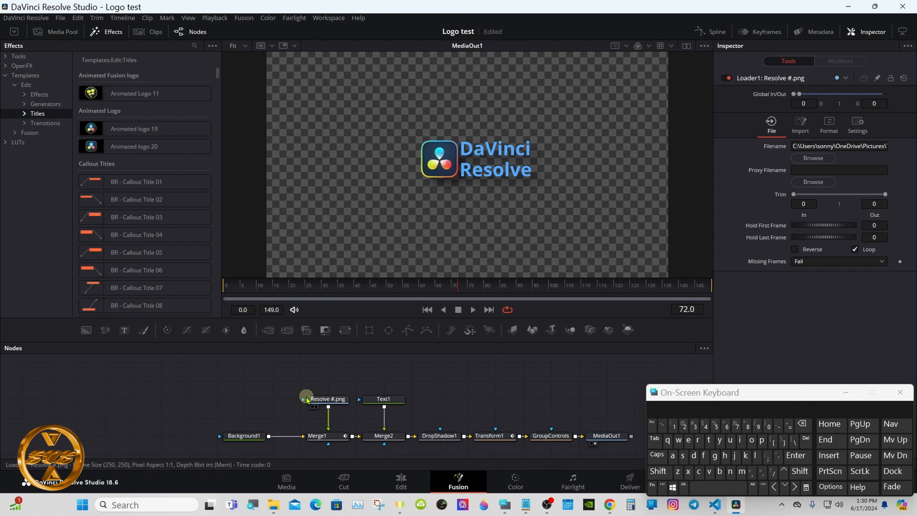
{"action": "mouse_move", "coordinate": [307, 400]}
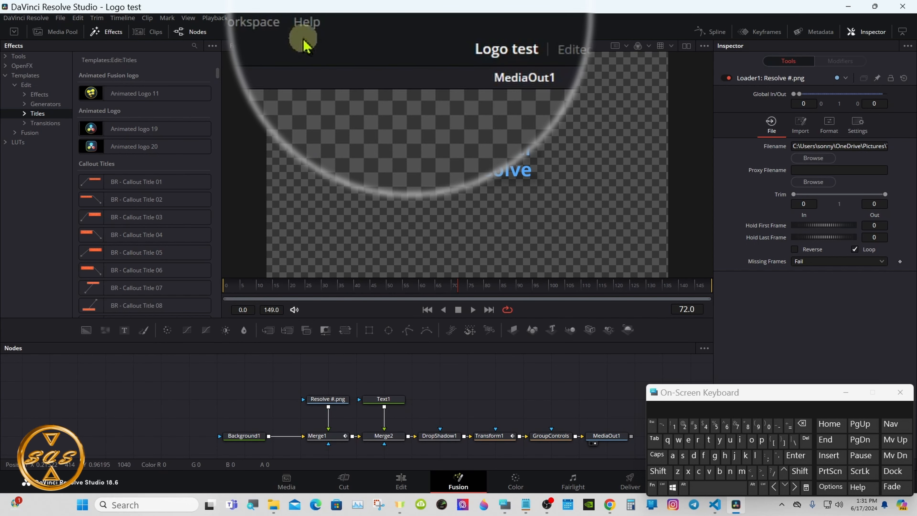
Open README.txt from the Fusion Templates folder of the Developer documentation.
{"action": "left_click", "coordinate": [307, 24]}
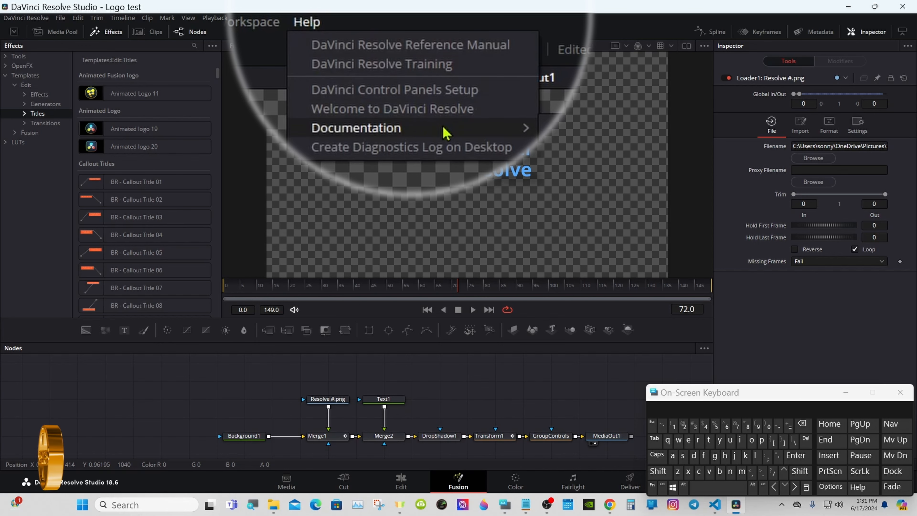
{"action": "mouse_move", "coordinate": [526, 128]}
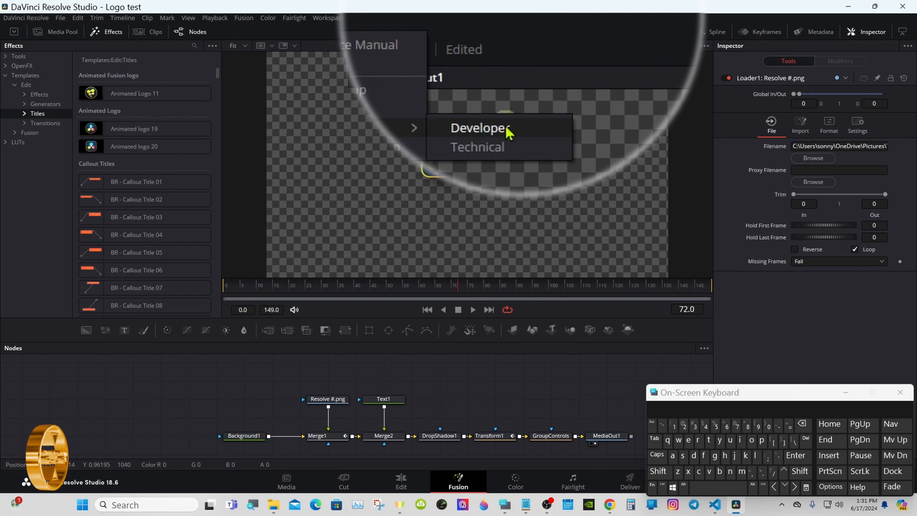
{"action": "left_click", "coordinate": [509, 70]}
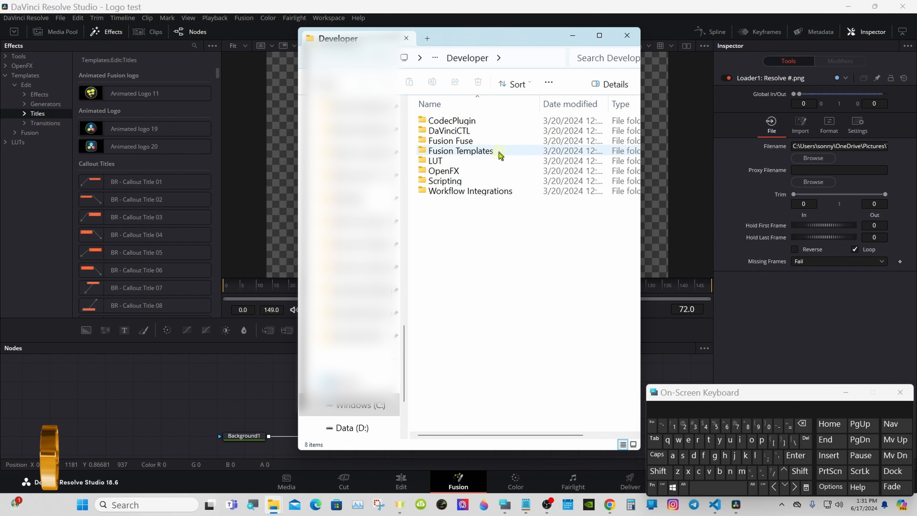
{"action": "double_click", "coordinate": [500, 156]}
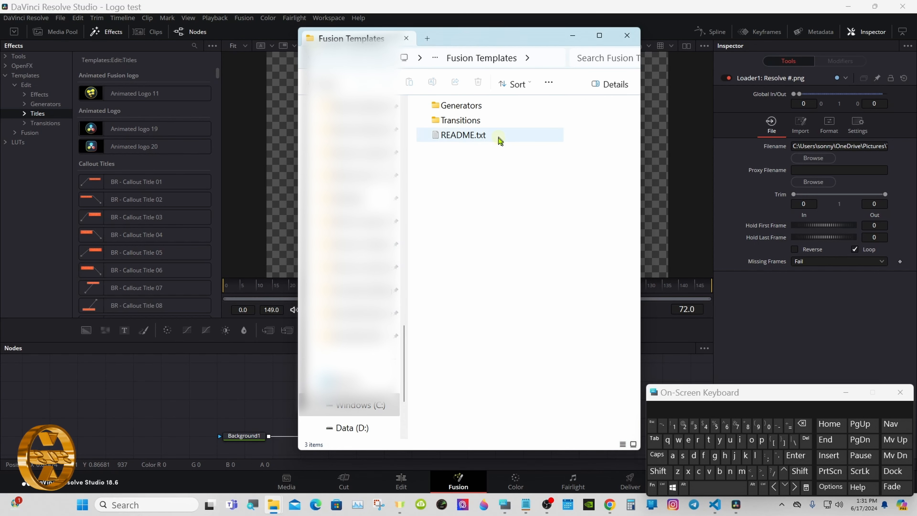
{"action": "double_click", "coordinate": [499, 140]}
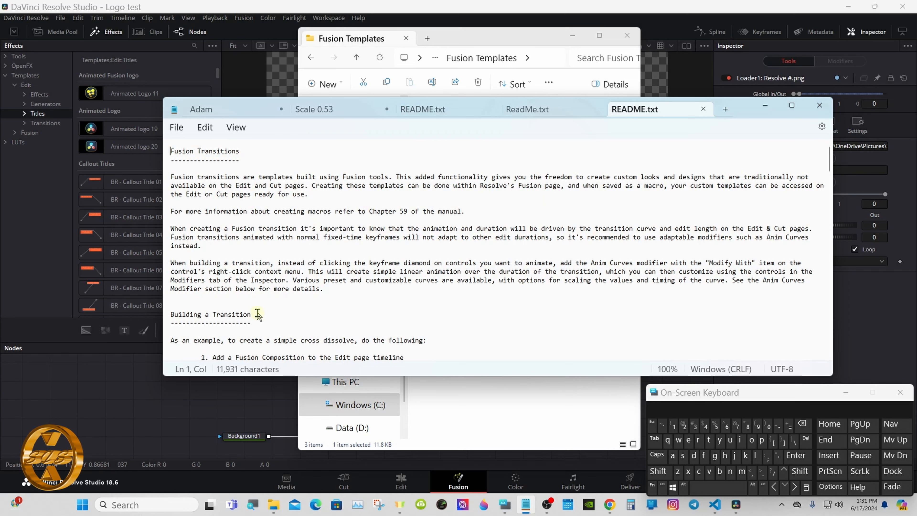
Read the README's Bundled Assets section, highlighting the supported image formats and the mention of the .setting file.
{"action": "scroll", "coordinate": [829, 170], "scroll_direction": "down", "scroll_amount": 1}
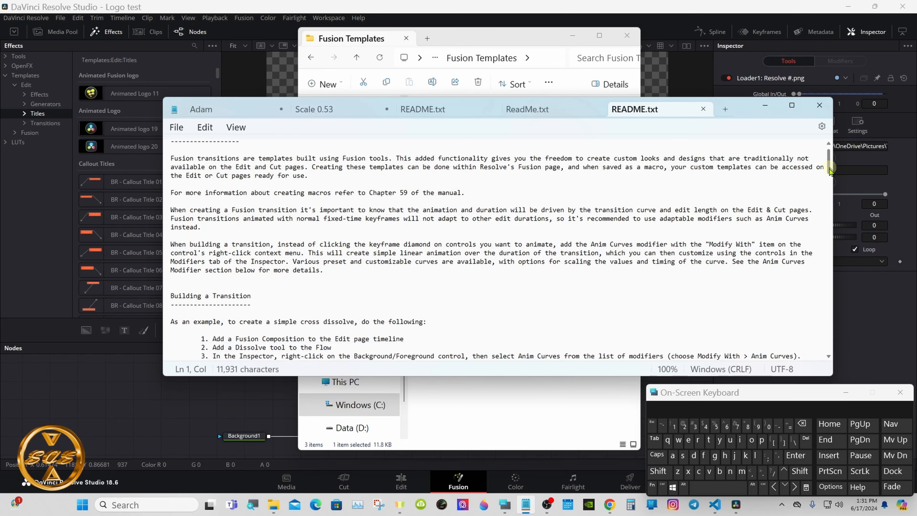
{"action": "left_click_drag", "start_coordinate": [829, 171], "coordinate": [764, 246]}
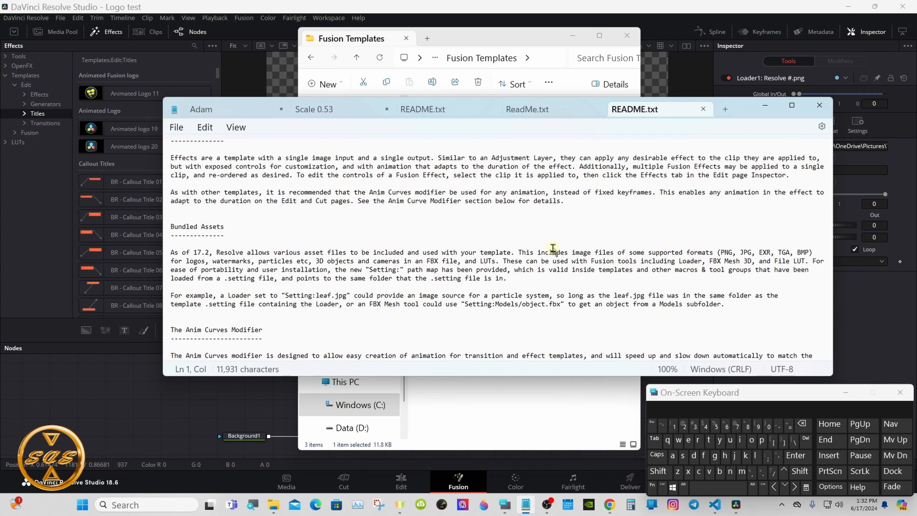
{"action": "left_click_drag", "start_coordinate": [720, 253], "coordinate": [813, 255]}
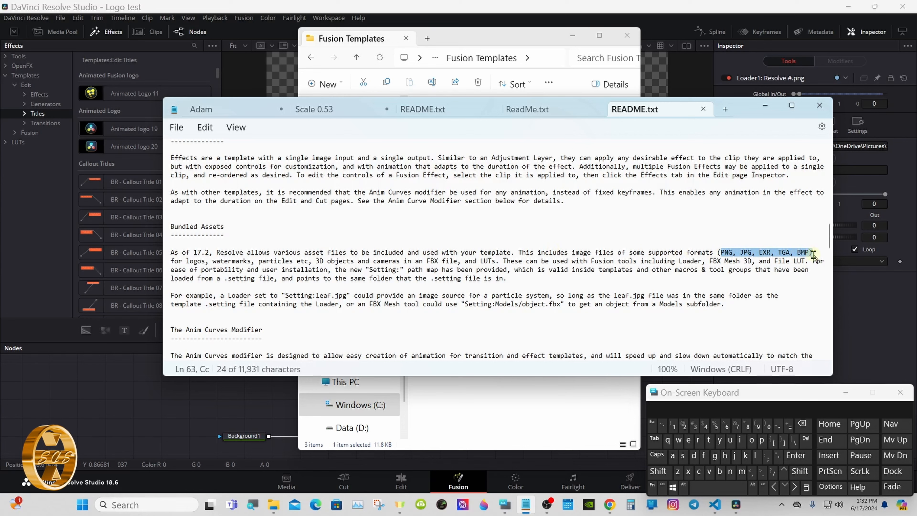
{"action": "left_click", "coordinate": [487, 344]}
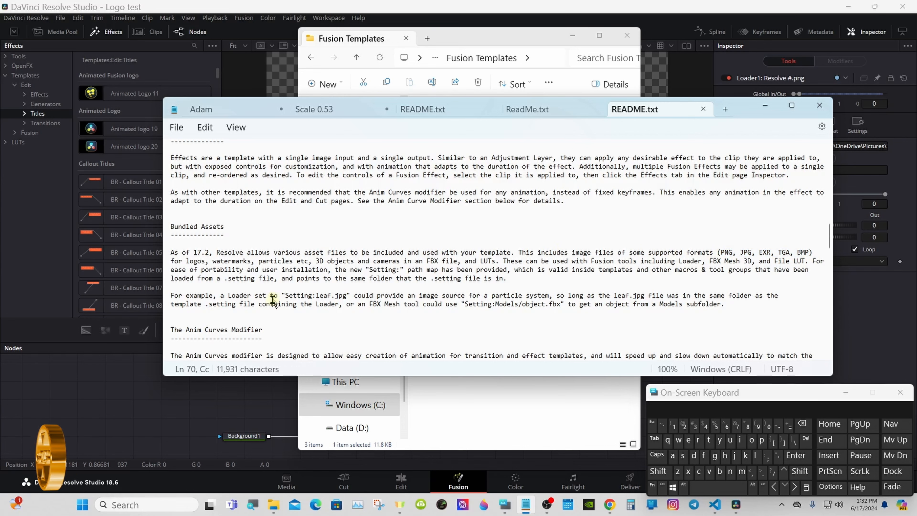
{"action": "left_click", "coordinate": [208, 305]}
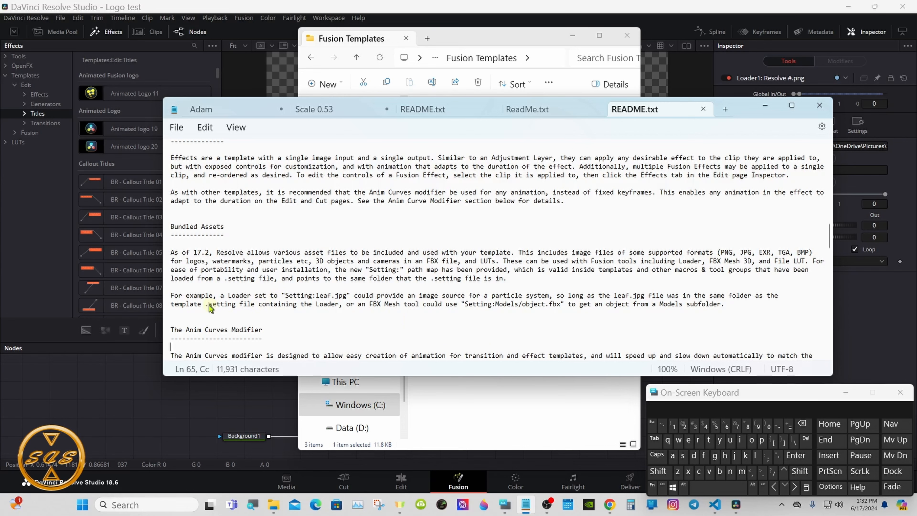
{"action": "left_click_drag", "start_coordinate": [209, 307], "coordinate": [262, 311]}
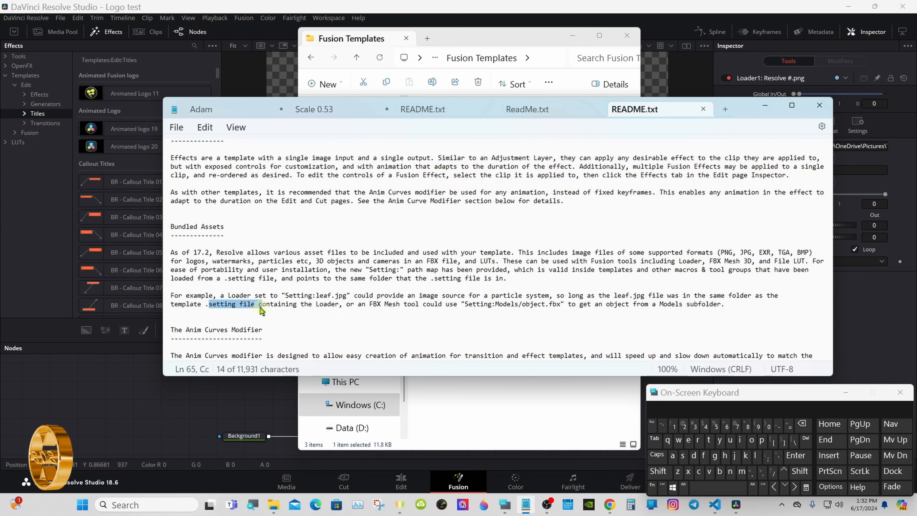
{"action": "left_click", "coordinate": [308, 329]}
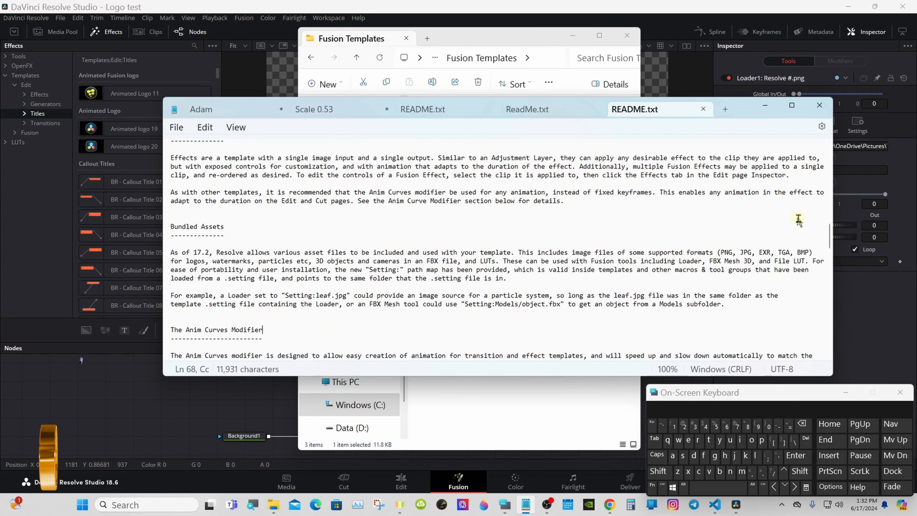
Examine the README's Template Paths section, highlight the Windows path for a specific user, and put away the README and its folder.
{"action": "scroll", "coordinate": [830, 245], "scroll_direction": "down", "scroll_amount": 2}
{"action": "left_click_drag", "start_coordinate": [830, 245], "coordinate": [829, 308]}
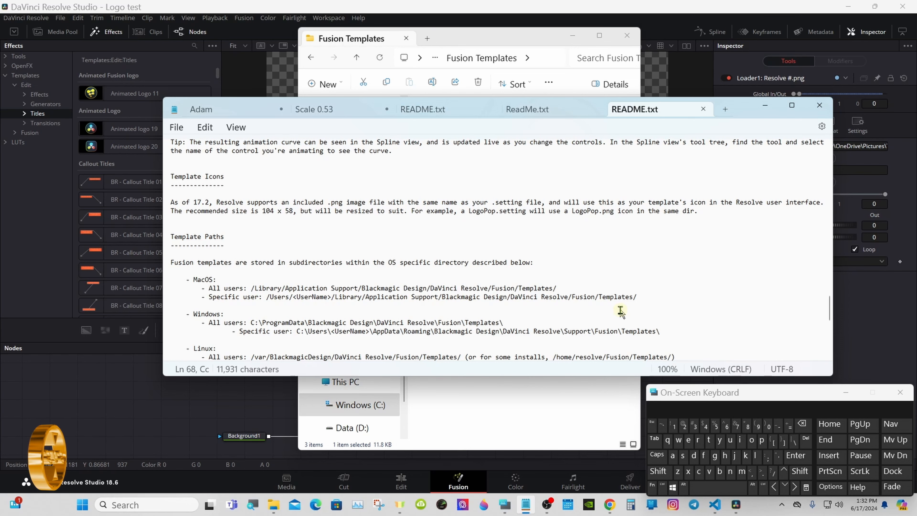
{"action": "left_click_drag", "start_coordinate": [829, 304], "coordinate": [829, 312]}
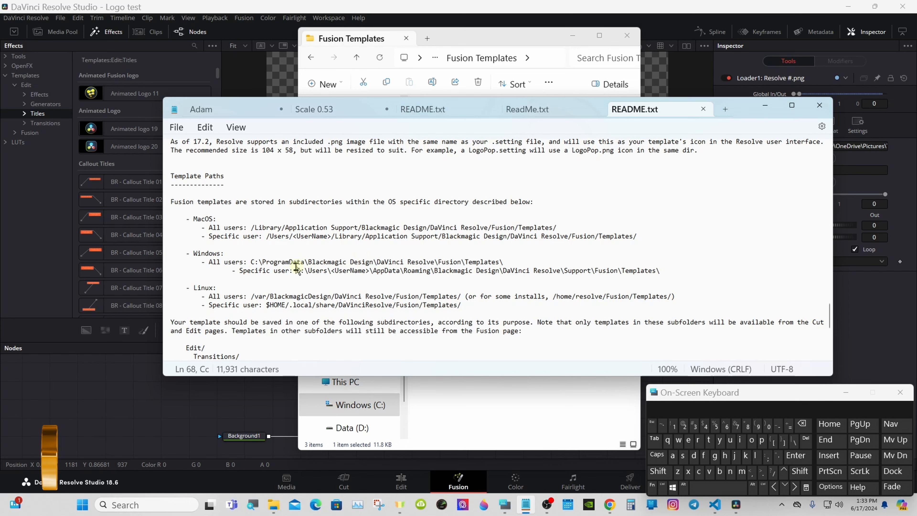
{"action": "left_click_drag", "start_coordinate": [296, 270], "coordinate": [722, 280]}
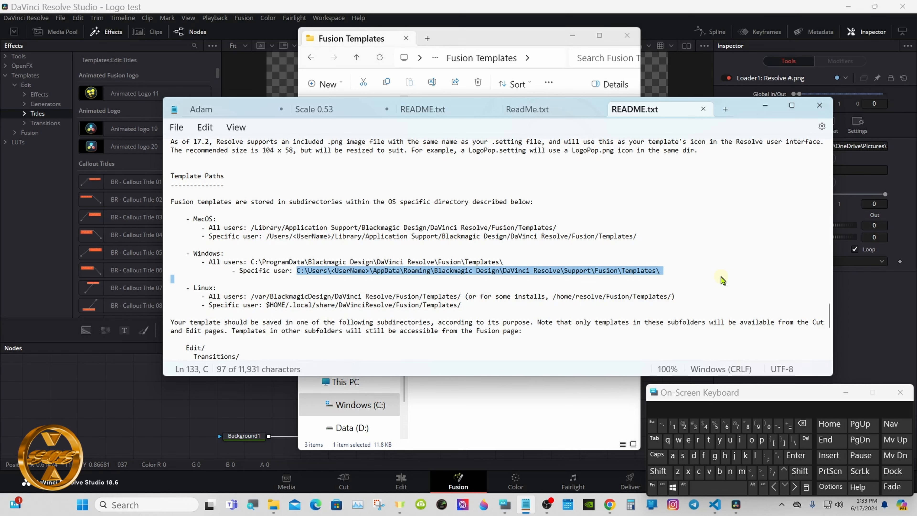
{"action": "left_click", "coordinate": [763, 108]}
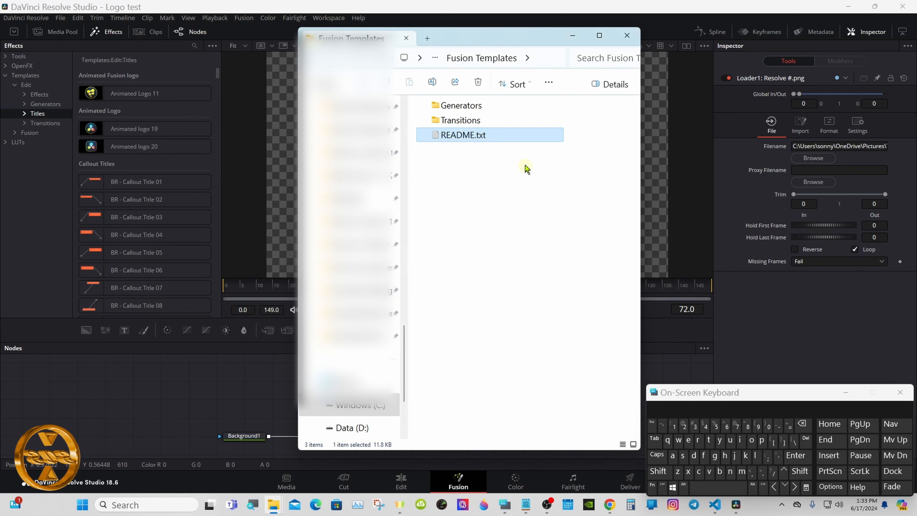
{"action": "left_click", "coordinate": [627, 35]}
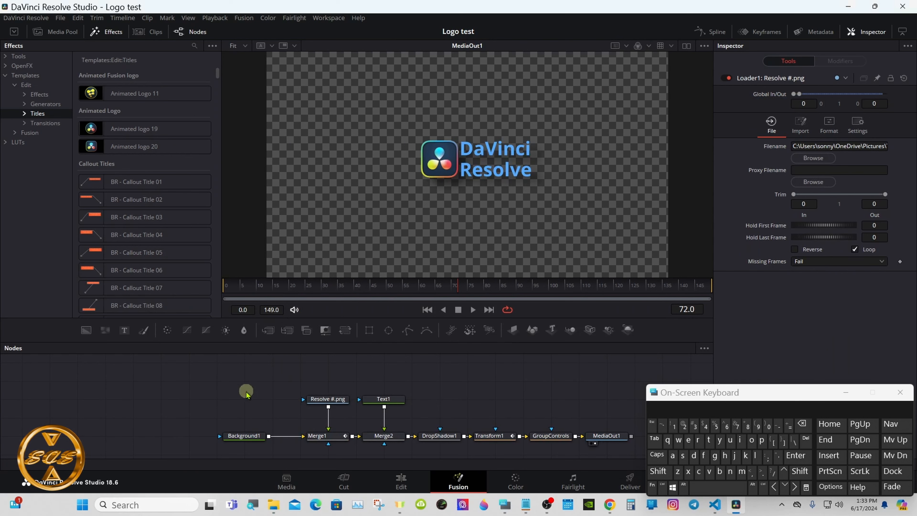
Select all nodes except MediaOut1, including the new image loader, and start creating a macro from them.
{"action": "left_click_drag", "start_coordinate": [246, 391], "coordinate": [548, 453]}
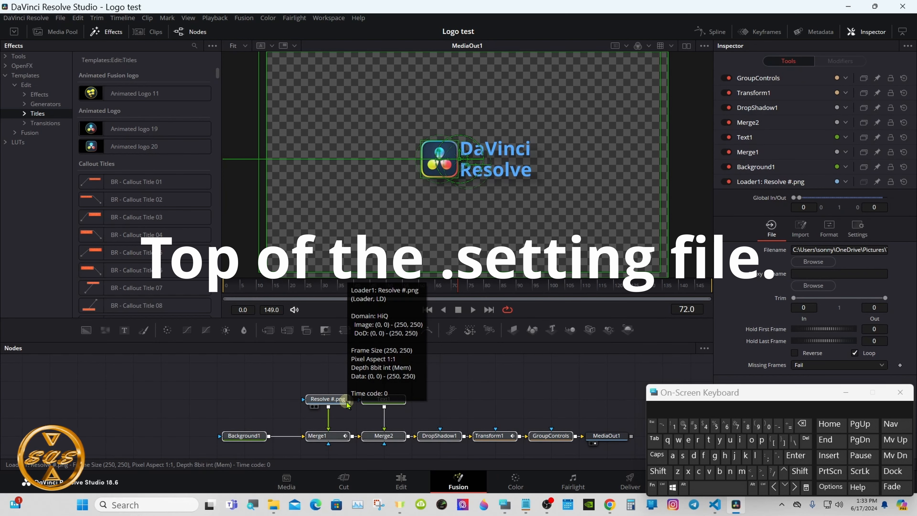
{"action": "right_click", "coordinate": [373, 440]}
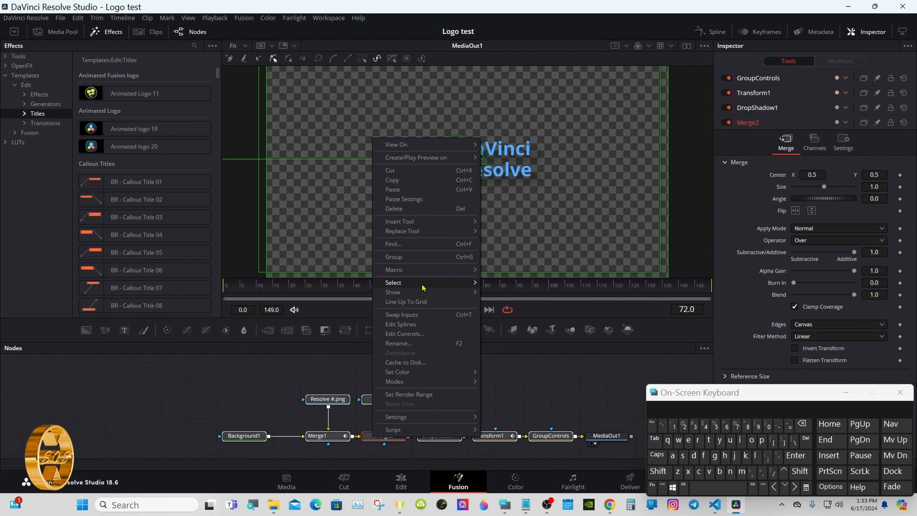
{"action": "left_click", "coordinate": [504, 270]}
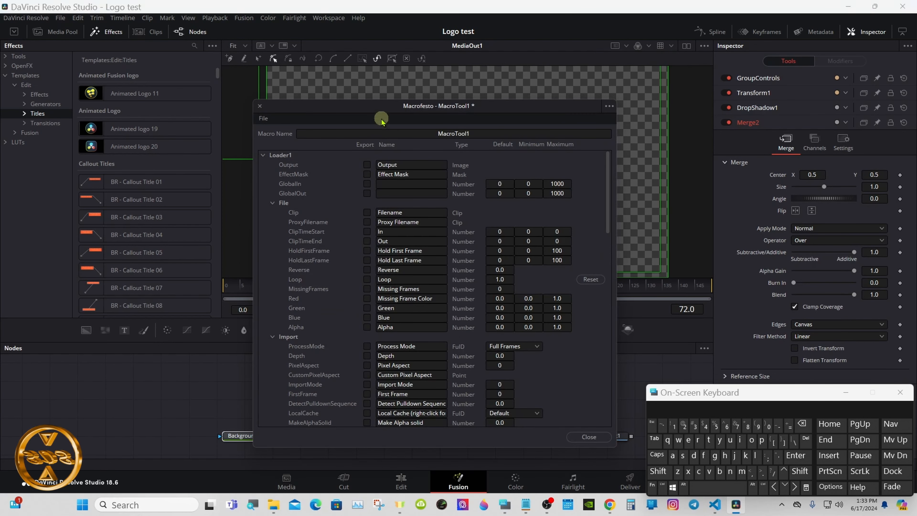
Name the macro Logo Test 03 in the macro editor.
{"action": "left_click_drag", "start_coordinate": [382, 118], "coordinate": [393, 102]}
{"action": "left_click_drag", "start_coordinate": [684, 397], "coordinate": [557, 280]}
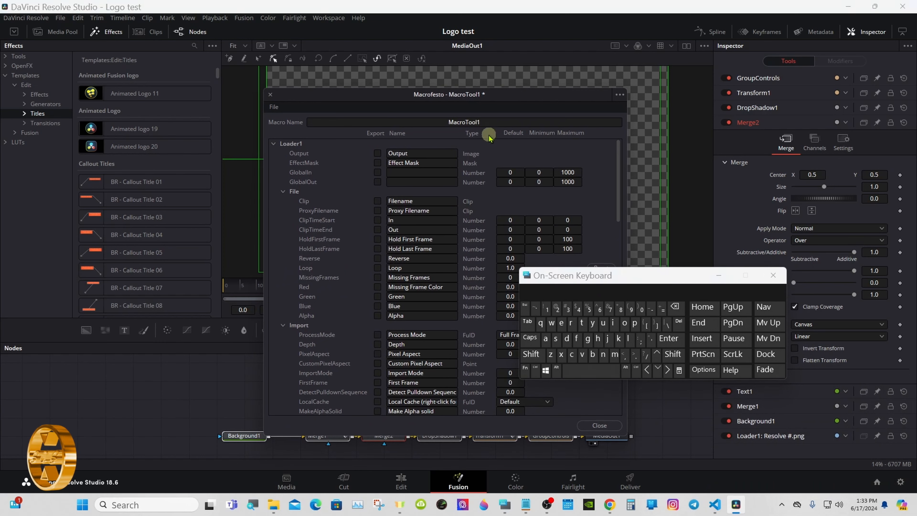
{"action": "left_click", "coordinate": [487, 122]}
{"action": "left_click", "coordinate": [674, 306]}
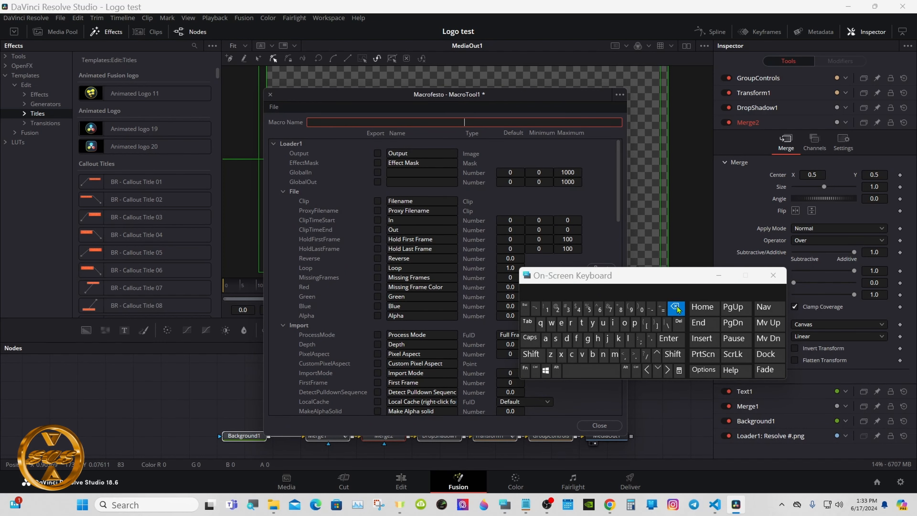
{"action": "left_click", "coordinate": [531, 353]}
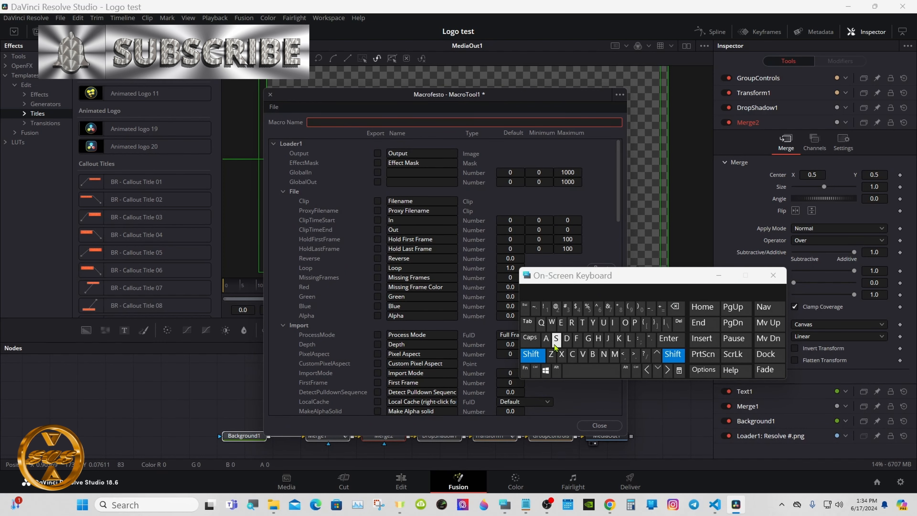
{"action": "left_click", "coordinate": [628, 338]}
{"action": "left_click", "coordinate": [624, 322]}
{"action": "left_click", "coordinate": [588, 337]}
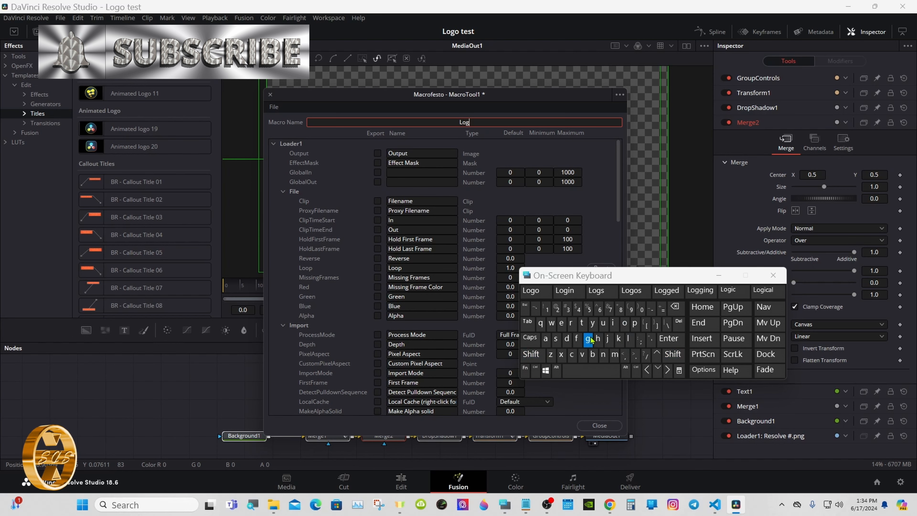
{"action": "left_click", "coordinate": [536, 290]}
{"action": "left_click", "coordinate": [530, 353]}
{"action": "left_click", "coordinate": [581, 322]}
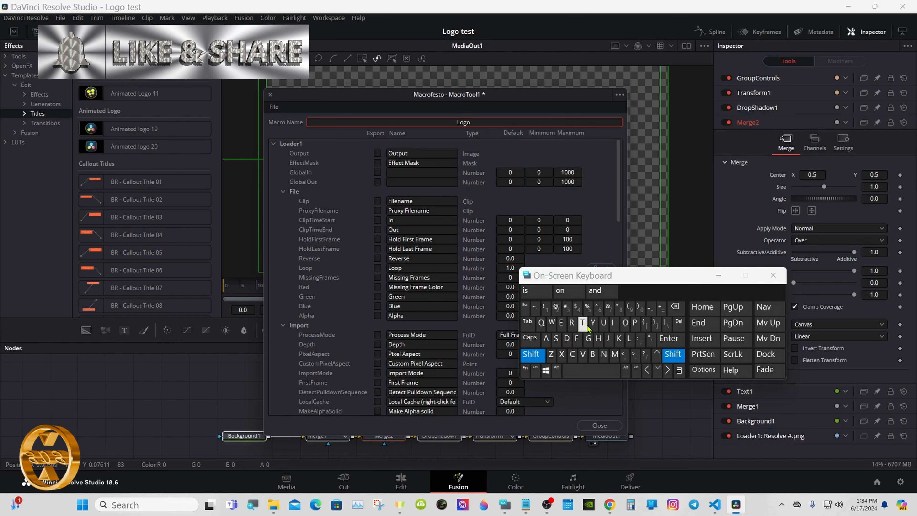
{"action": "left_click", "coordinate": [562, 322]}
{"action": "left_click", "coordinate": [555, 338]}
{"action": "left_click", "coordinate": [581, 322]}
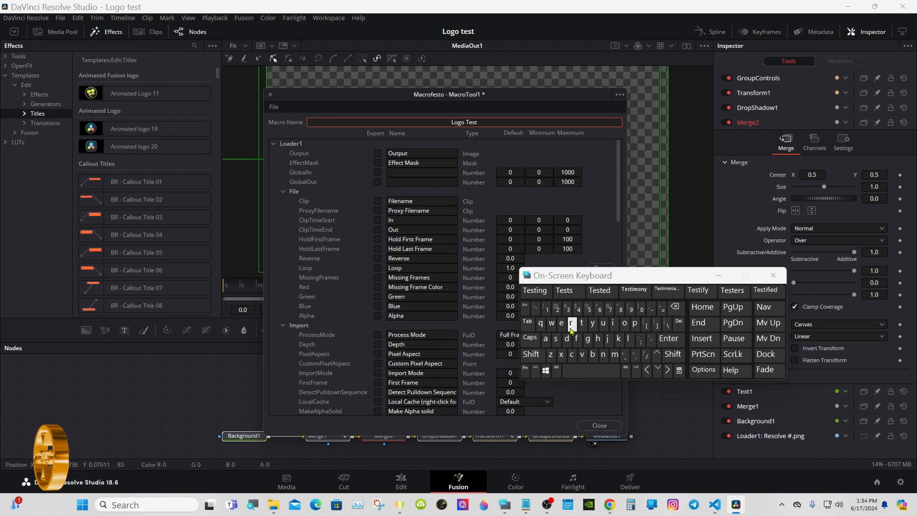
{"action": "left_click", "coordinate": [572, 376]}
{"action": "left_click", "coordinate": [641, 308]}
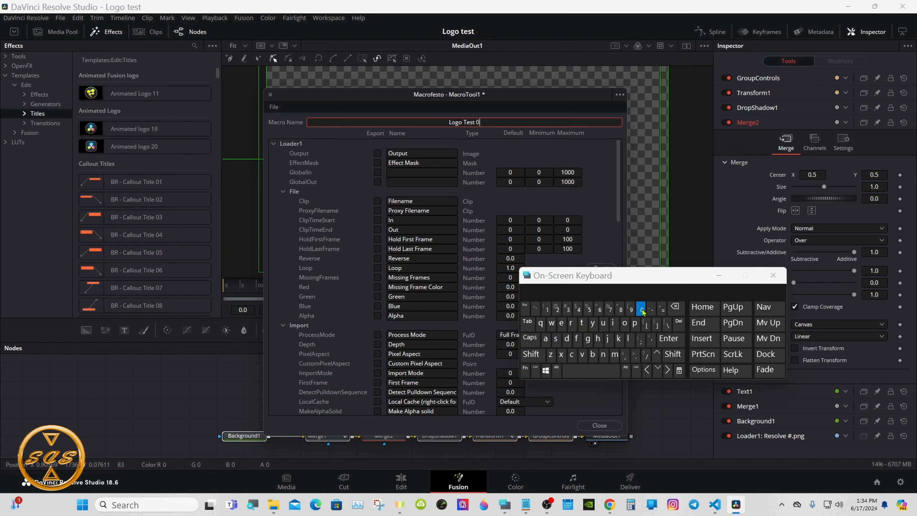
{"action": "left_click", "coordinate": [567, 309]}
{"action": "left_click", "coordinate": [402, 137]}
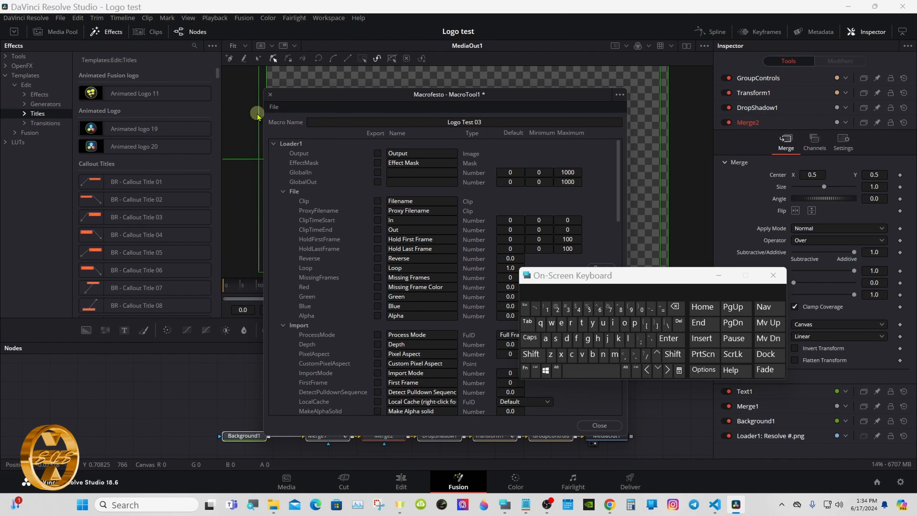
Start saving the macro as a group and browse to the Titles folder under Fusion's Templates, Edit.
{"action": "left_click", "coordinate": [274, 107]}
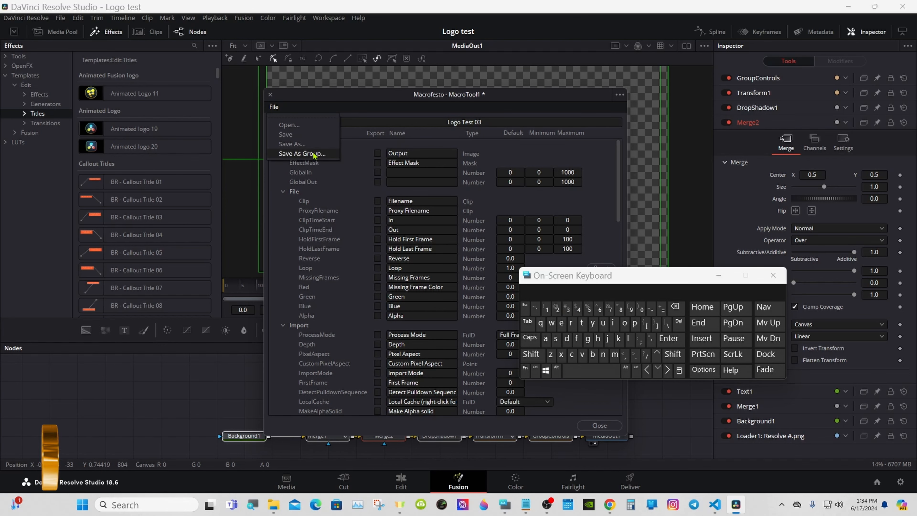
{"action": "left_click", "coordinate": [302, 154]}
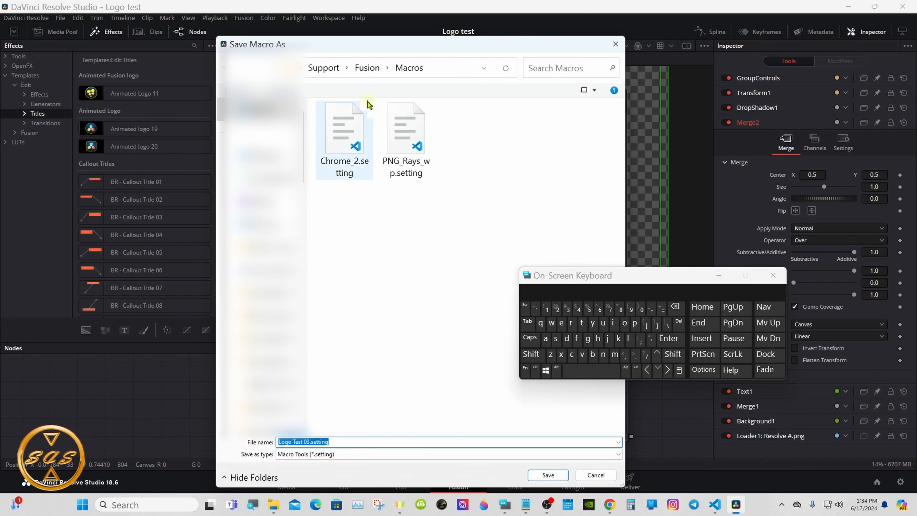
{"action": "left_click", "coordinate": [371, 72]}
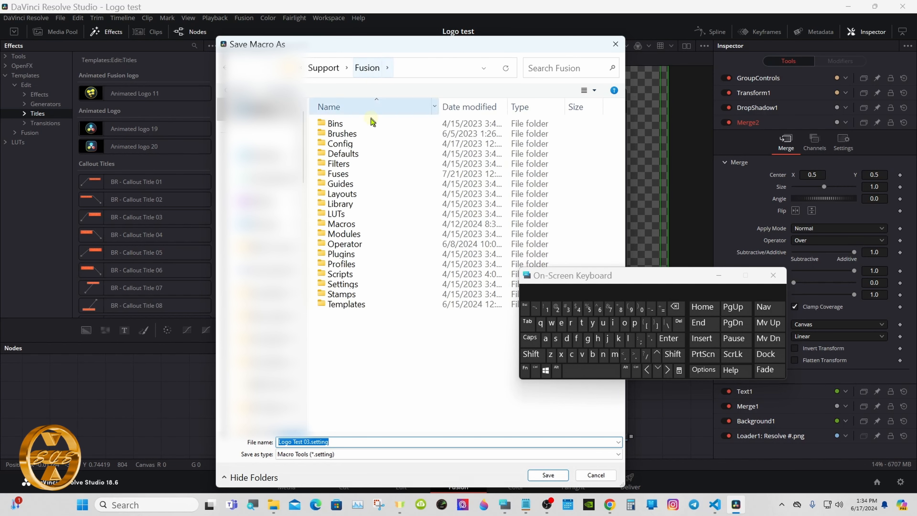
{"action": "double_click", "coordinate": [394, 305]}
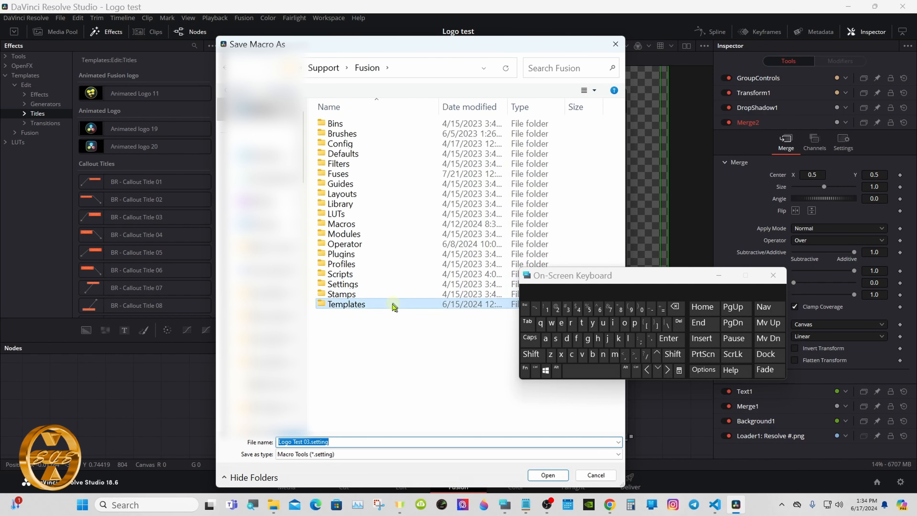
{"action": "double_click", "coordinate": [388, 144]}
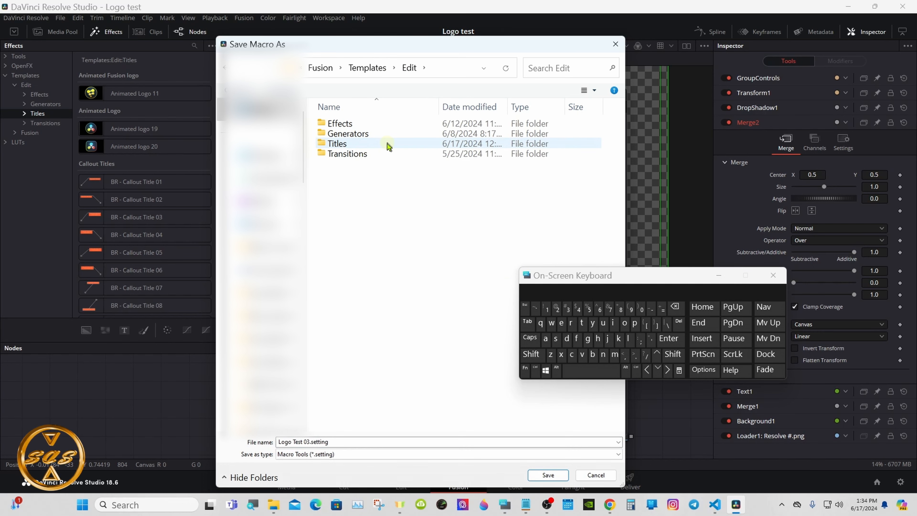
{"action": "double_click", "coordinate": [388, 145]}
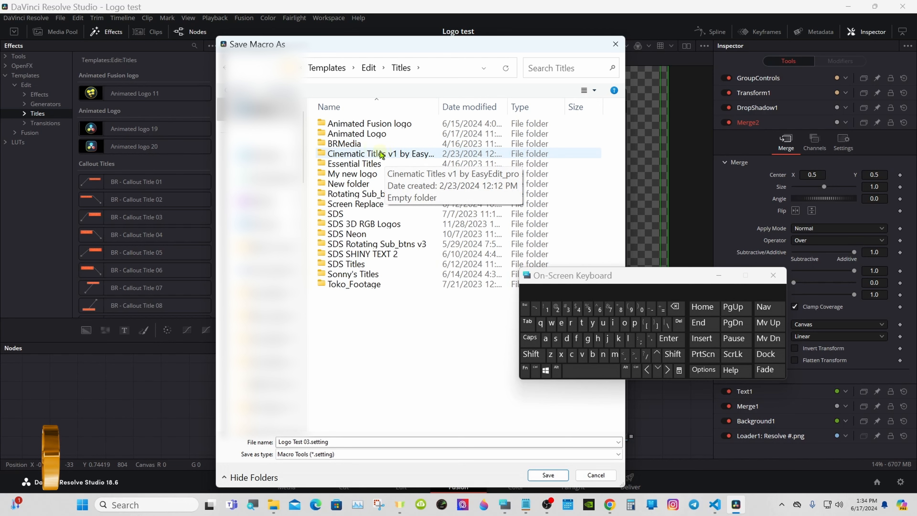
Create a new folder named LOGO TEST inside the Titles folder.
{"action": "left_click", "coordinate": [287, 90]}
{"action": "left_click", "coordinate": [530, 338]}
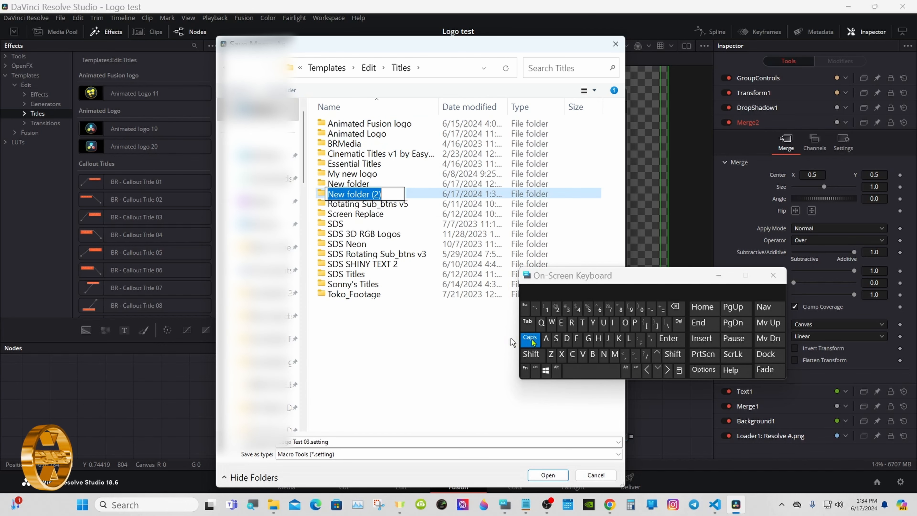
{"action": "double_click", "coordinate": [629, 339]}
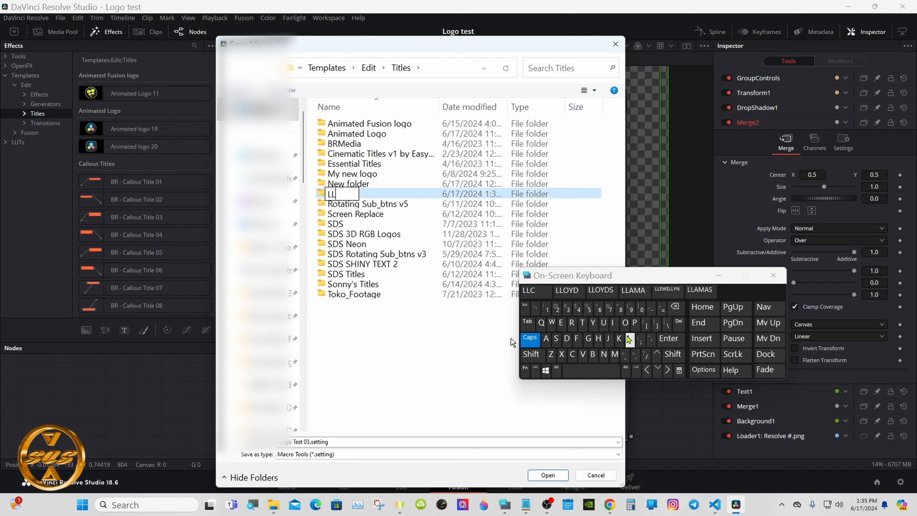
{"action": "left_click", "coordinate": [675, 306]}
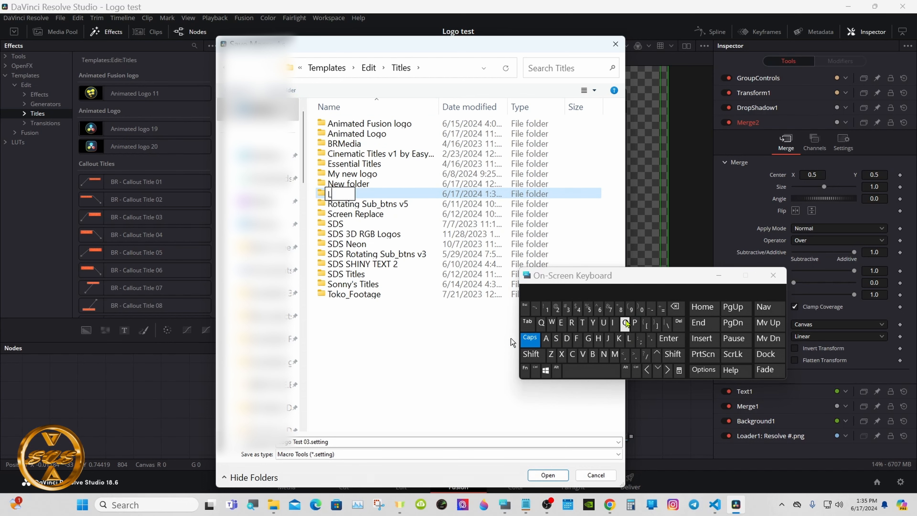
{"action": "left_click", "coordinate": [626, 322]}
{"action": "left_click", "coordinate": [587, 338]}
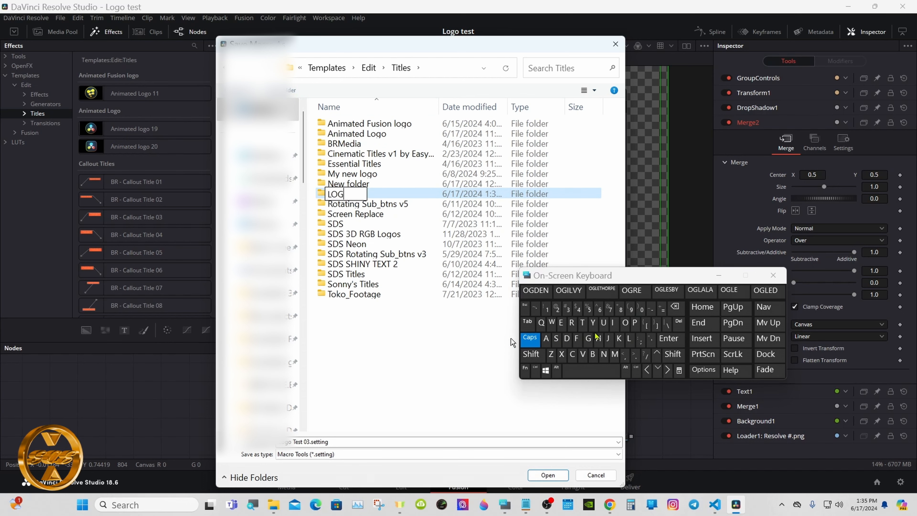
{"action": "left_click", "coordinate": [626, 323]}
{"action": "left_click", "coordinate": [591, 370]}
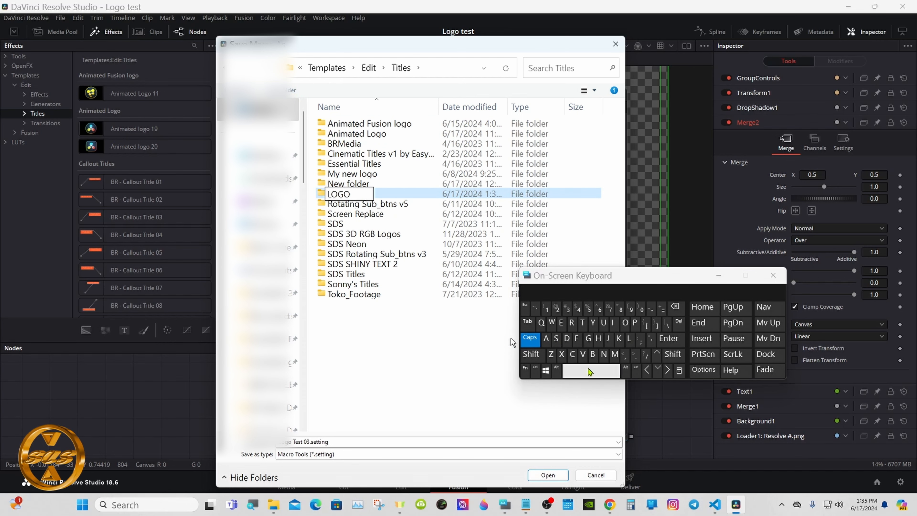
{"action": "left_click", "coordinate": [582, 323]}
{"action": "left_click", "coordinate": [560, 322]}
{"action": "left_click", "coordinate": [555, 338]}
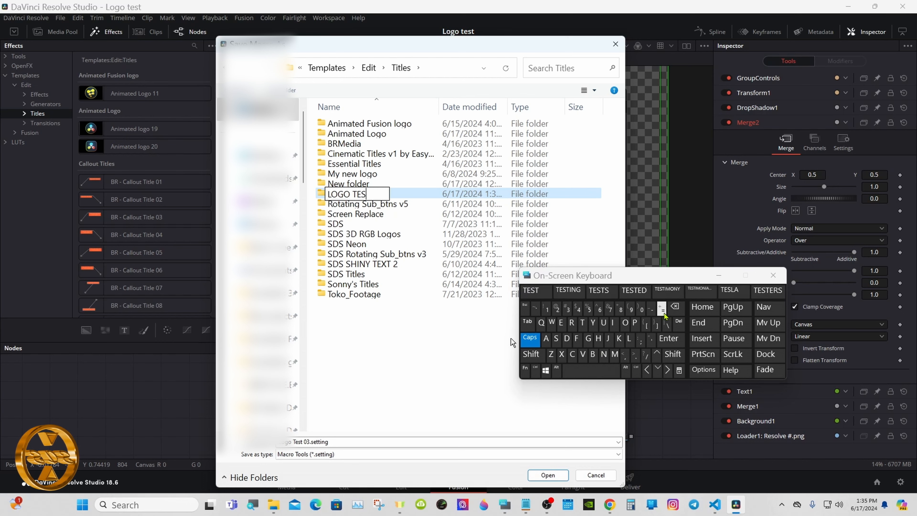
{"action": "left_click", "coordinate": [582, 323]}
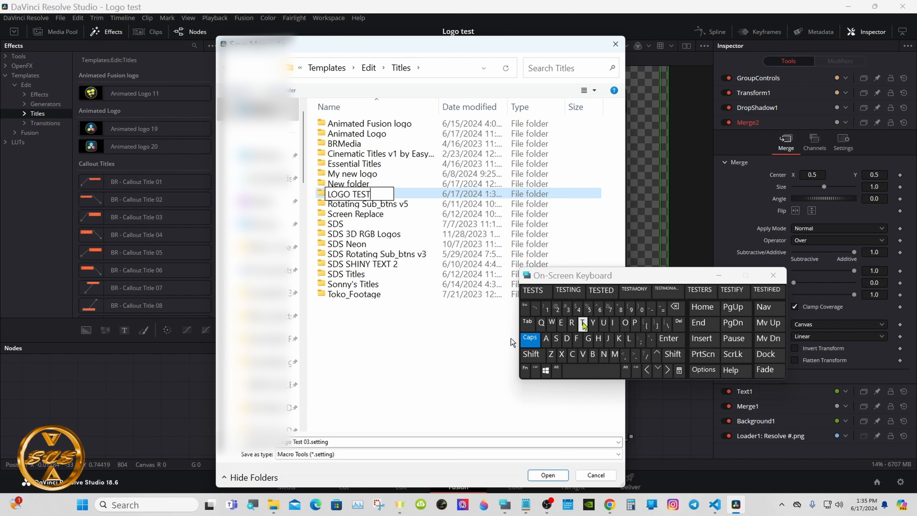
{"action": "left_click", "coordinate": [659, 337]}
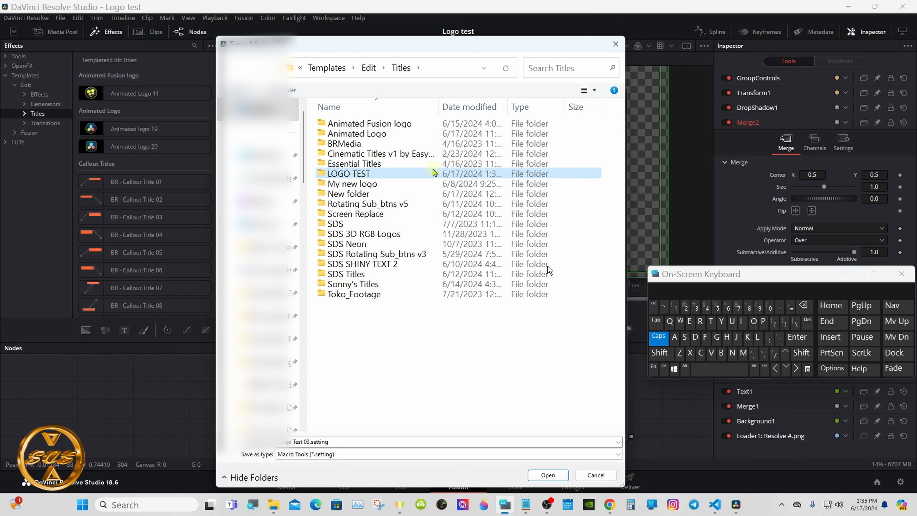
Save Logo Test 03.setting in the LOGO TEST folder and close the macro editor.
{"action": "double_click", "coordinate": [433, 174]}
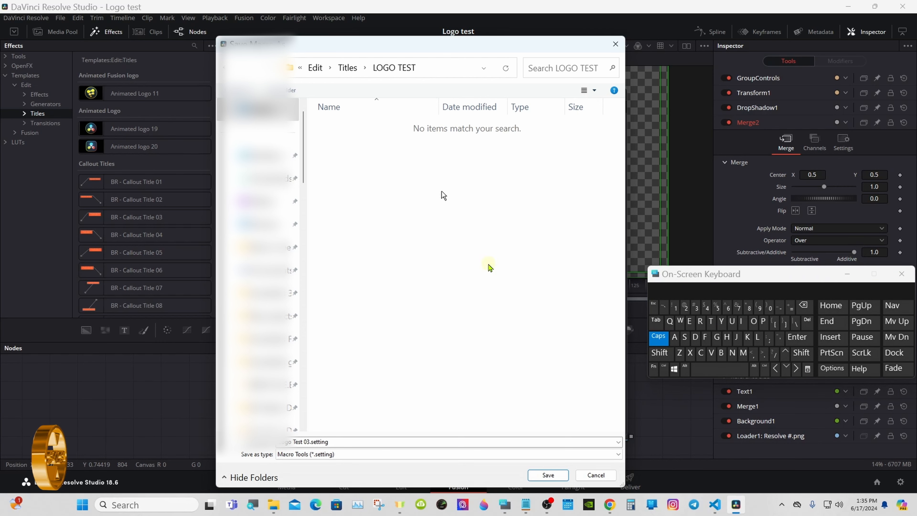
{"action": "left_click", "coordinate": [658, 343]}
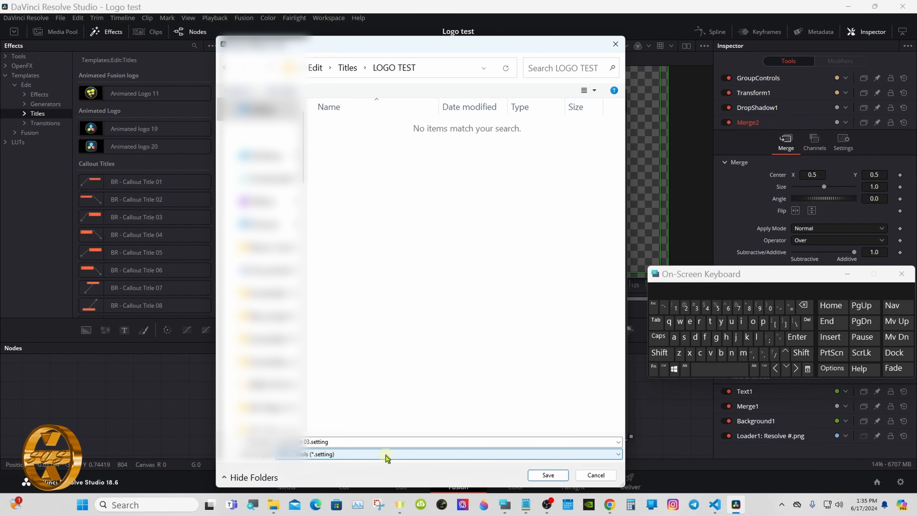
{"action": "left_click", "coordinate": [544, 476]}
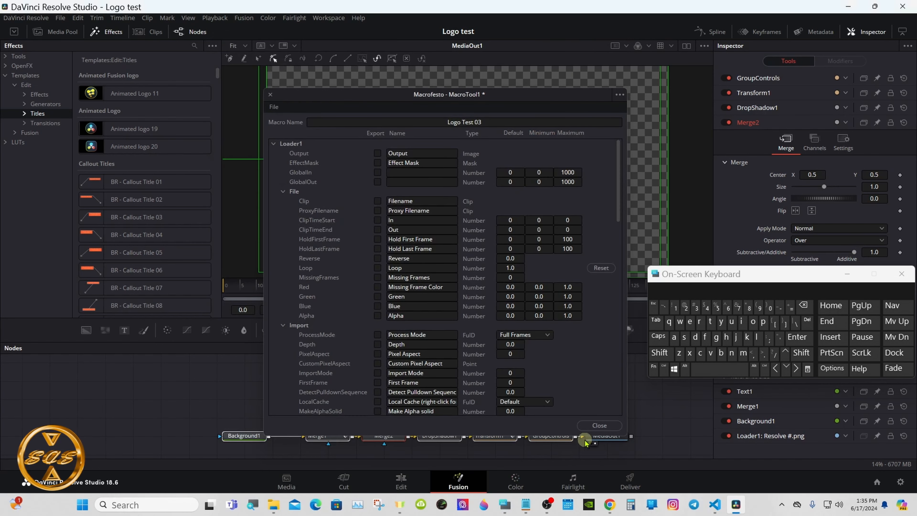
{"action": "left_click", "coordinate": [591, 426]}
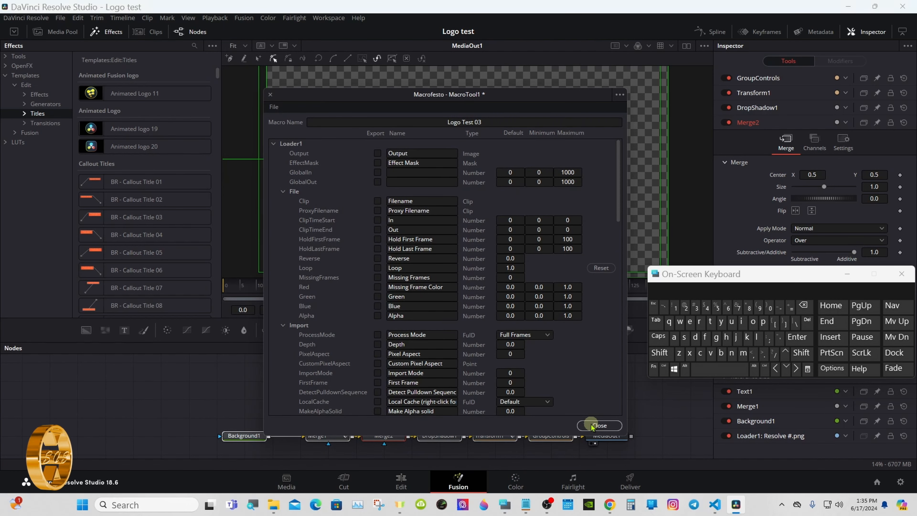
{"action": "left_click", "coordinate": [591, 426]}
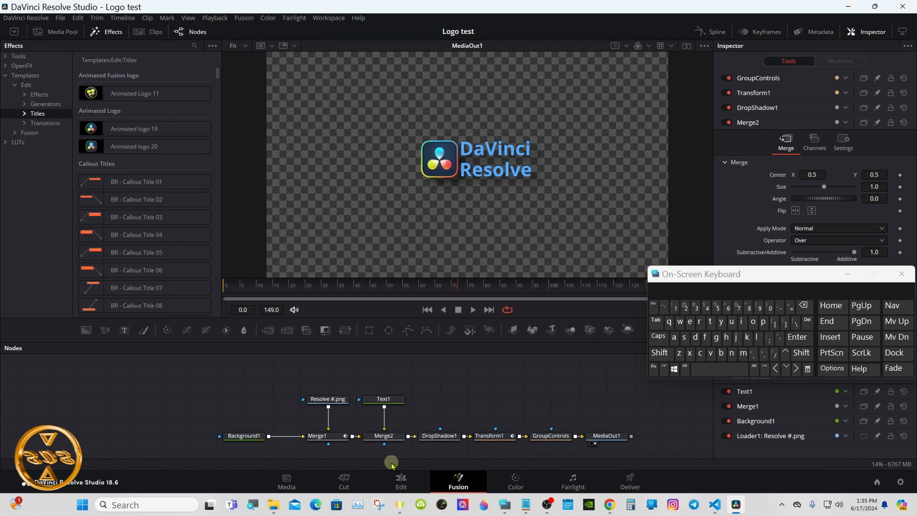
Switch to the Titles folder window in File Explorer to view its subfolders, then minimize it.
{"action": "mouse_move", "coordinate": [277, 503]}
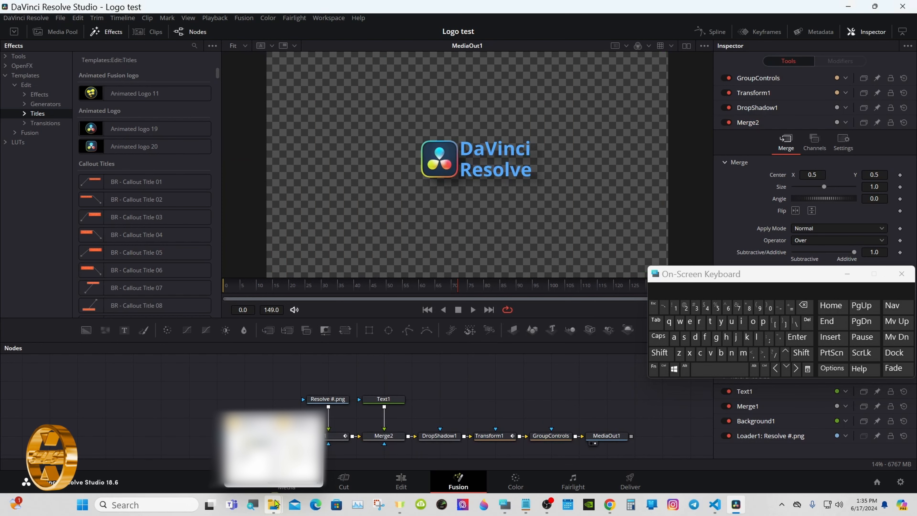
{"action": "left_click", "coordinate": [297, 421]}
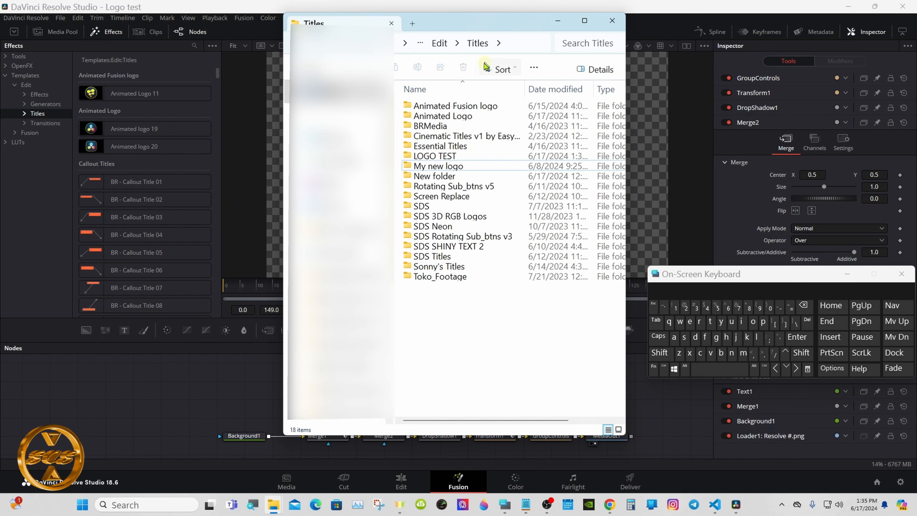
{"action": "left_click", "coordinate": [558, 21]}
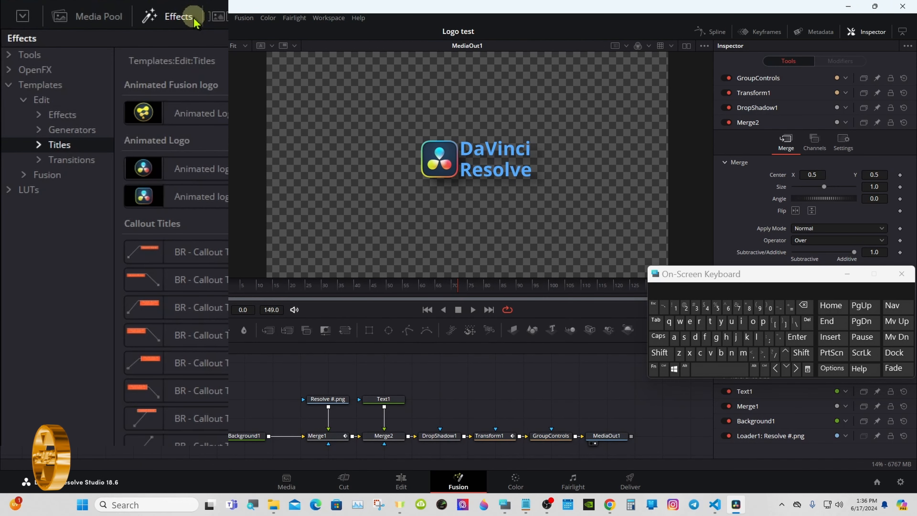
Reveal the disk folder of the Edit Titles templates from the Effects library.
{"action": "left_click", "coordinate": [182, 16]}
{"action": "left_click", "coordinate": [181, 16]}
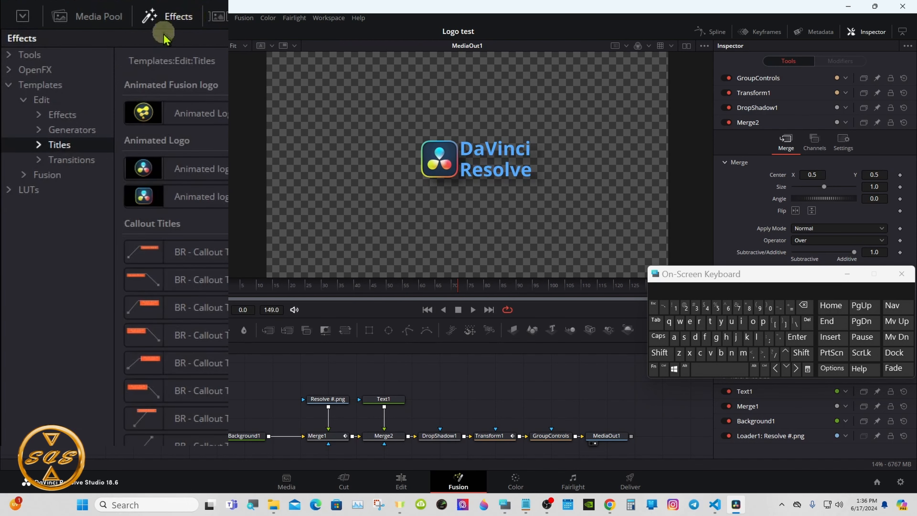
{"action": "left_click", "coordinate": [9, 85]}
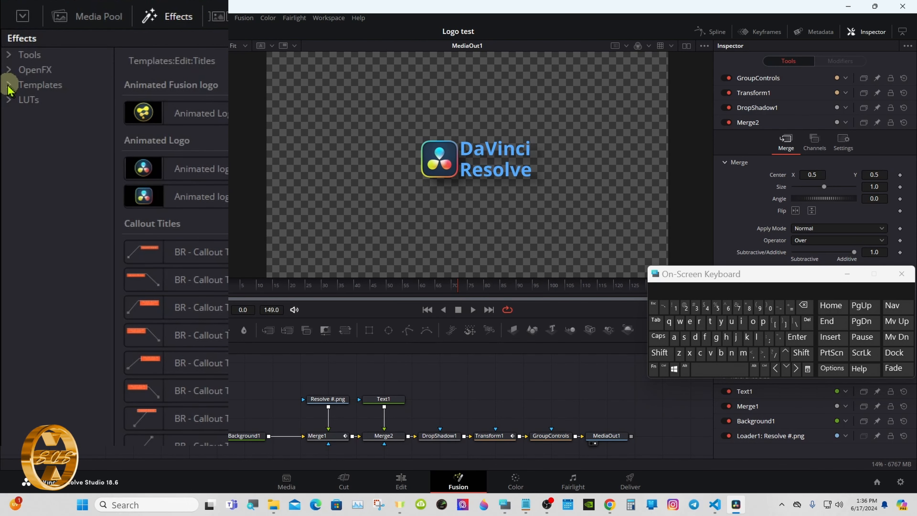
{"action": "left_click", "coordinate": [9, 85]}
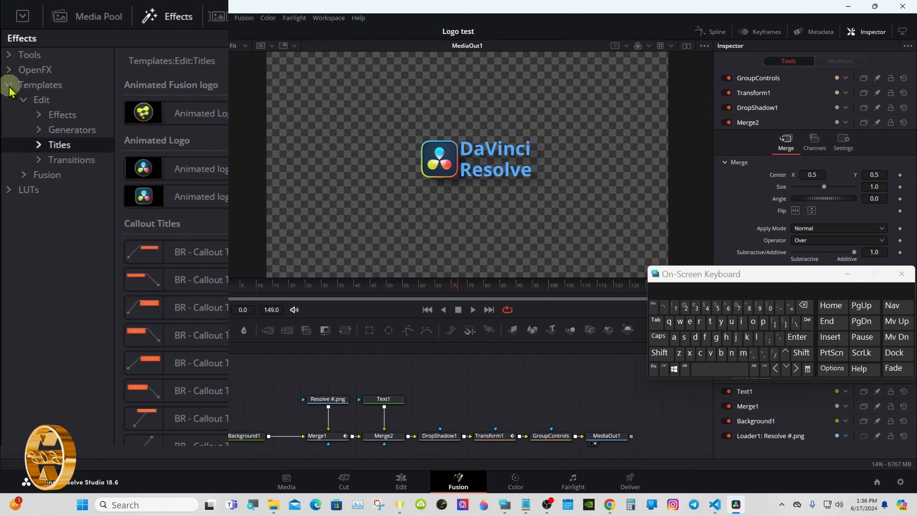
{"action": "right_click", "coordinate": [57, 149]}
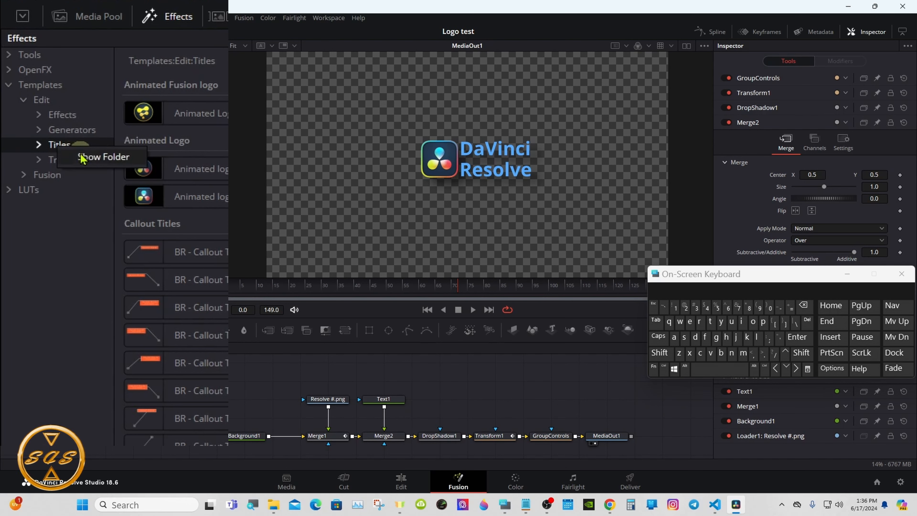
{"action": "left_click", "coordinate": [102, 157]}
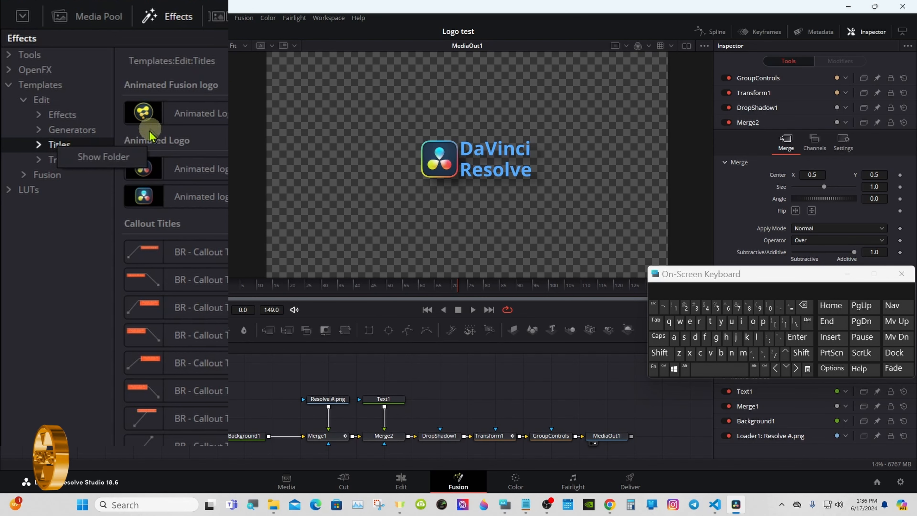
Open the LOGO TEST folder in the Titles directory, and copy Resolve 2.png from the Test folder.
{"action": "left_click", "coordinate": [102, 157]}
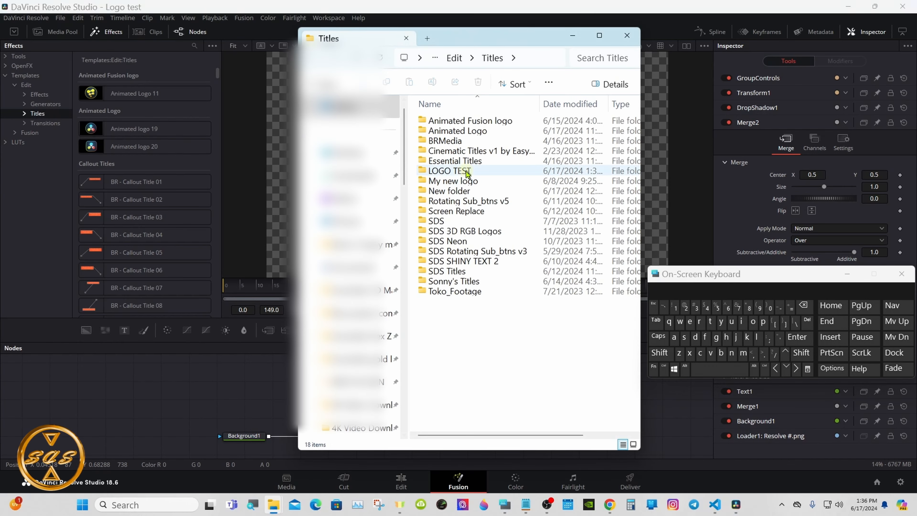
{"action": "double_click", "coordinate": [480, 172]}
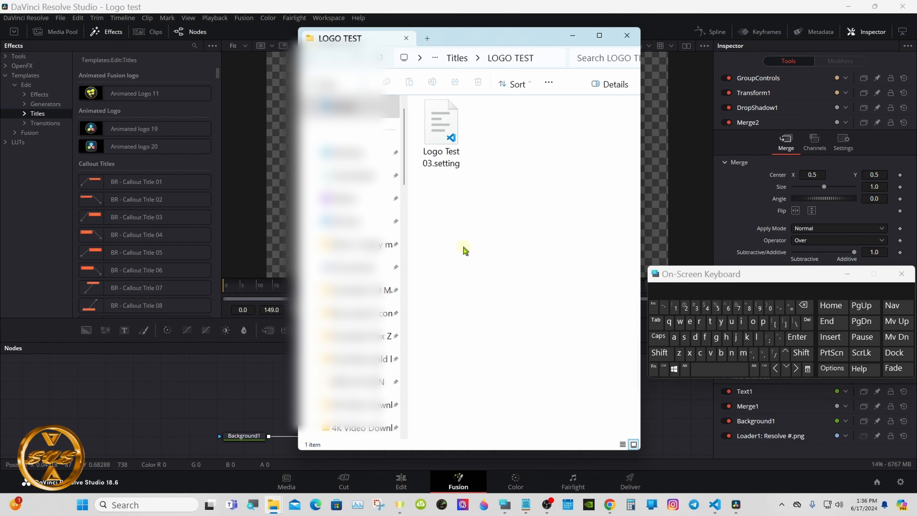
{"action": "mouse_move", "coordinate": [274, 502]}
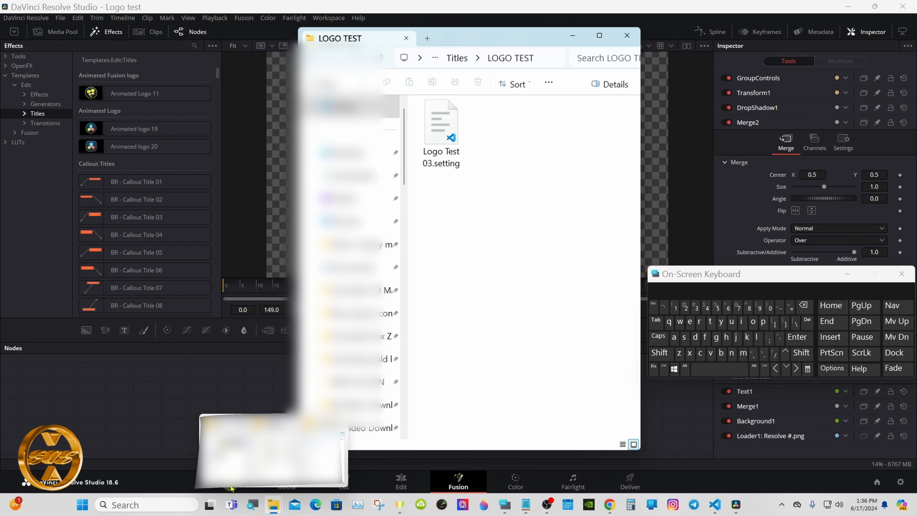
{"action": "left_click", "coordinate": [233, 451]}
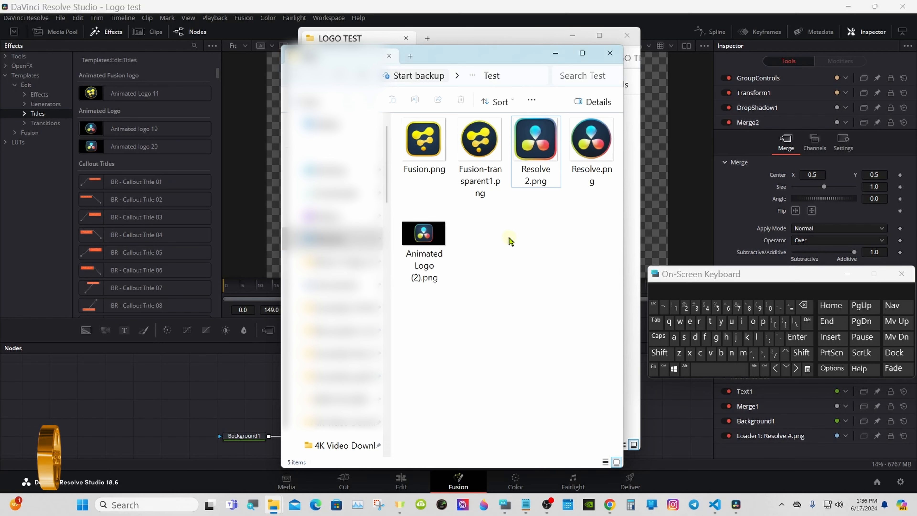
{"action": "right_click", "coordinate": [534, 161]}
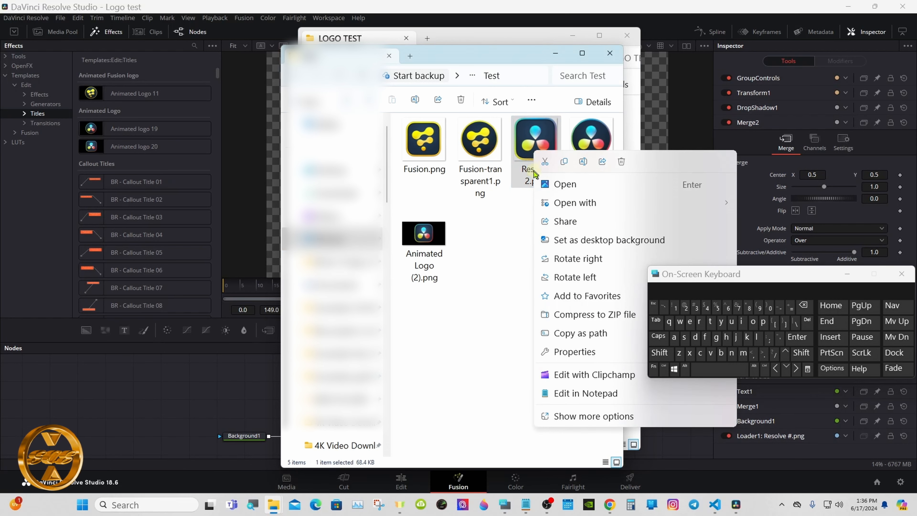
{"action": "left_click", "coordinate": [556, 415]}
{"action": "left_click", "coordinate": [558, 381]}
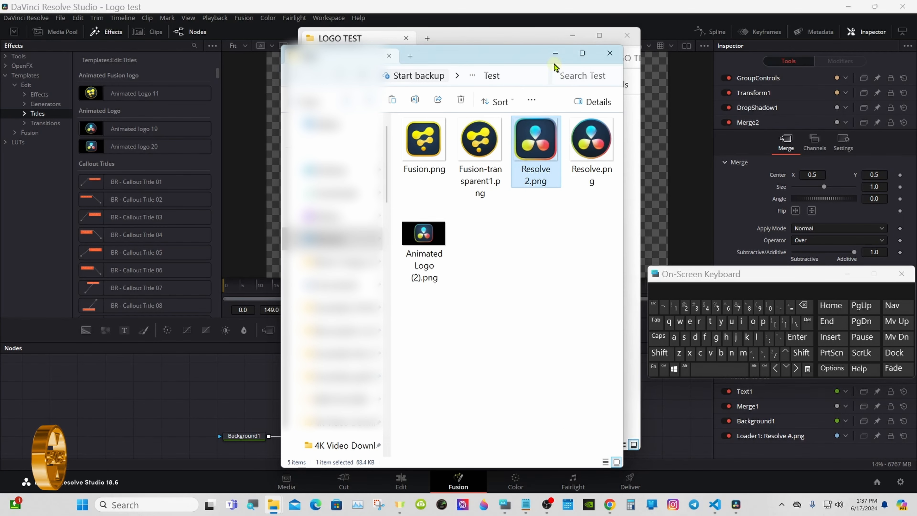
Paste Resolve 2.png into the LOGO TEST folder beside Logo Test 03.setting.
{"action": "left_click", "coordinate": [555, 53]}
{"action": "right_click", "coordinate": [487, 139]}
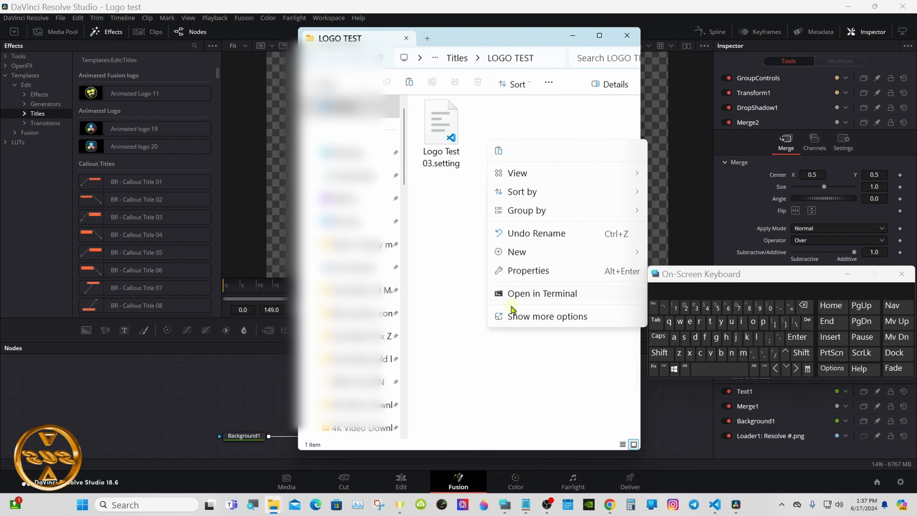
{"action": "left_click", "coordinate": [512, 314]}
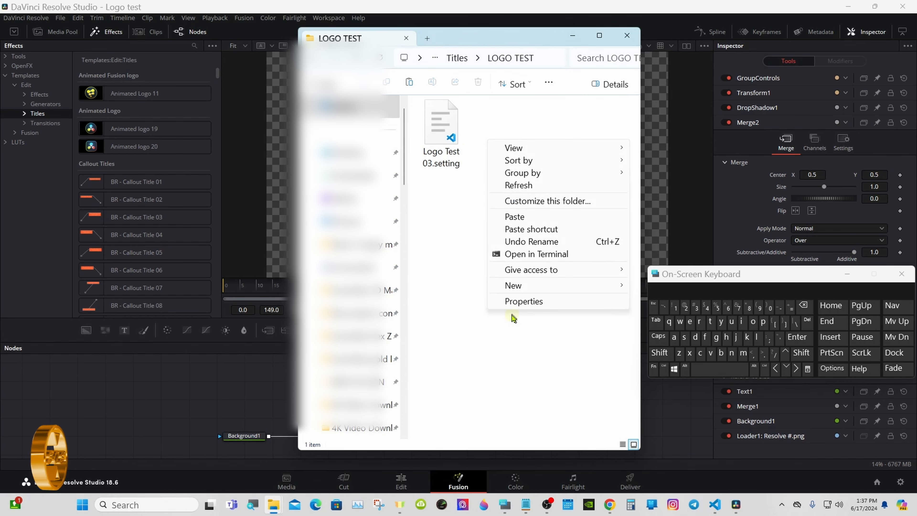
{"action": "left_click", "coordinate": [514, 217]}
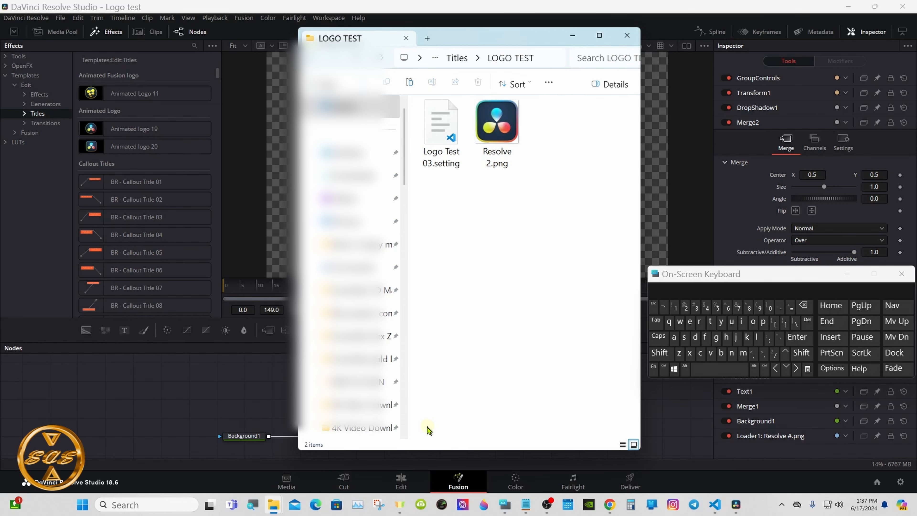
On the Edit page, place the Logo Test 03 title from the LOGO TEST category on Video 1, after Fusion Composition 1.
{"action": "left_click", "coordinate": [403, 481]}
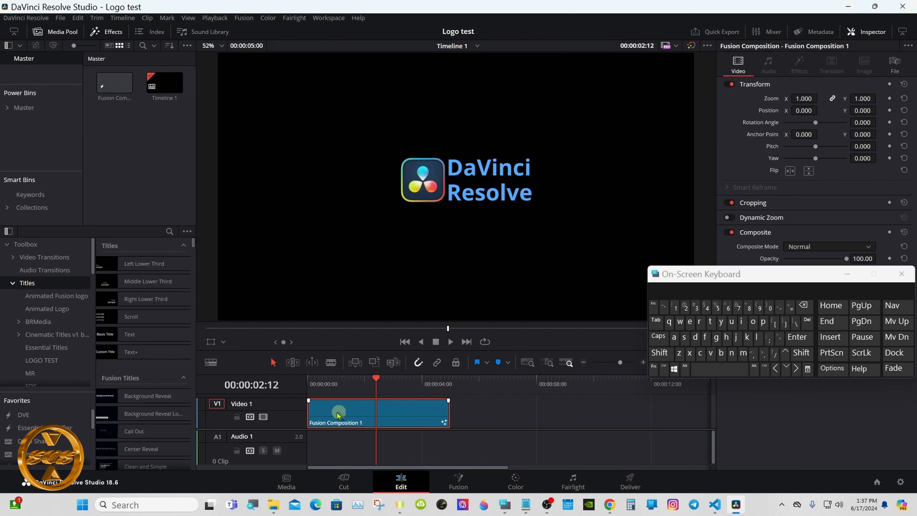
{"action": "left_click", "coordinate": [41, 360]}
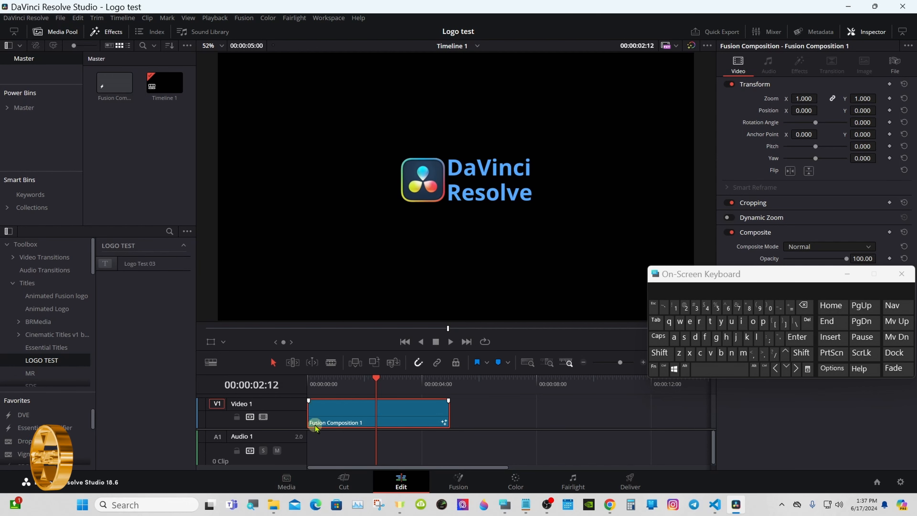
{"action": "left_click_drag", "start_coordinate": [136, 264], "coordinate": [521, 424]}
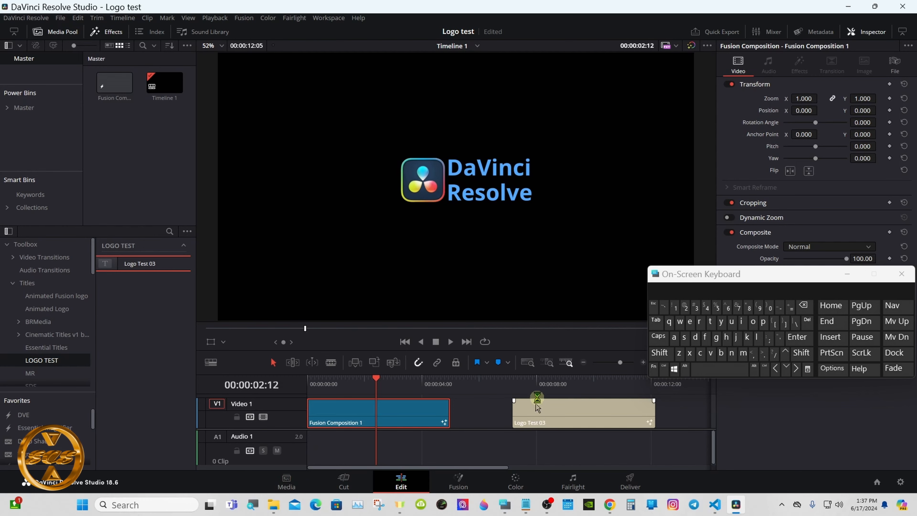
Open the Logo Test 03 clip in Fusion, spread out its nodes and expand the LogoTest03 group to examine its contents.
{"action": "left_click", "coordinate": [541, 382]}
{"action": "left_click", "coordinate": [457, 479]}
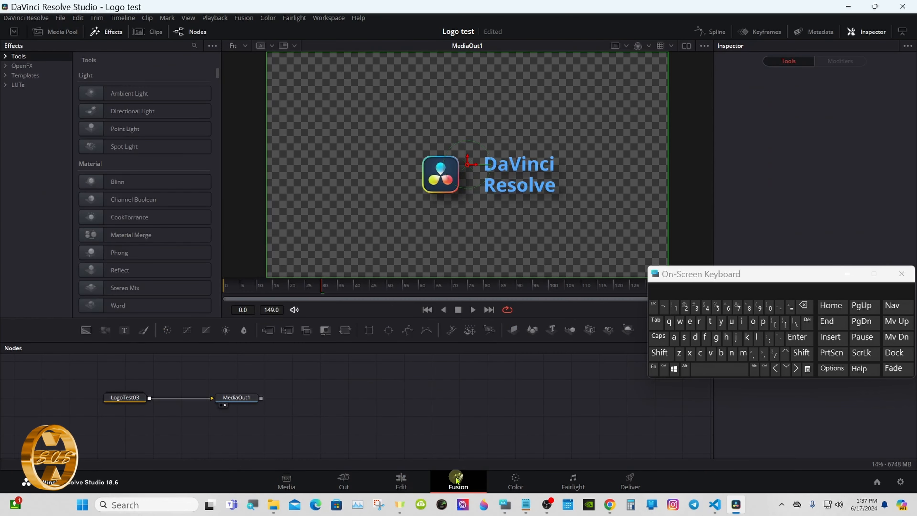
{"action": "left_click_drag", "start_coordinate": [233, 399], "coordinate": [487, 403]}
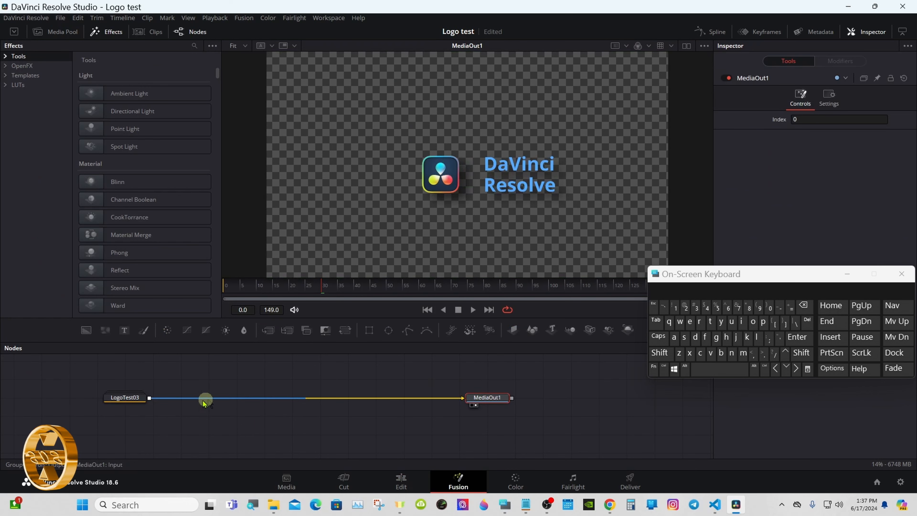
{"action": "left_click_drag", "start_coordinate": [130, 398], "coordinate": [250, 400]}
{"action": "double_click", "coordinate": [250, 400]}
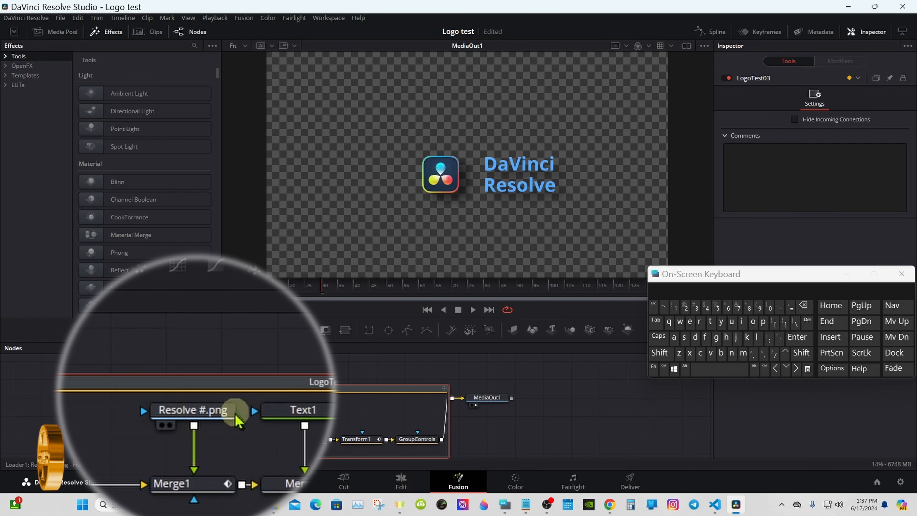
{"action": "mouse_move", "coordinate": [228, 420]}
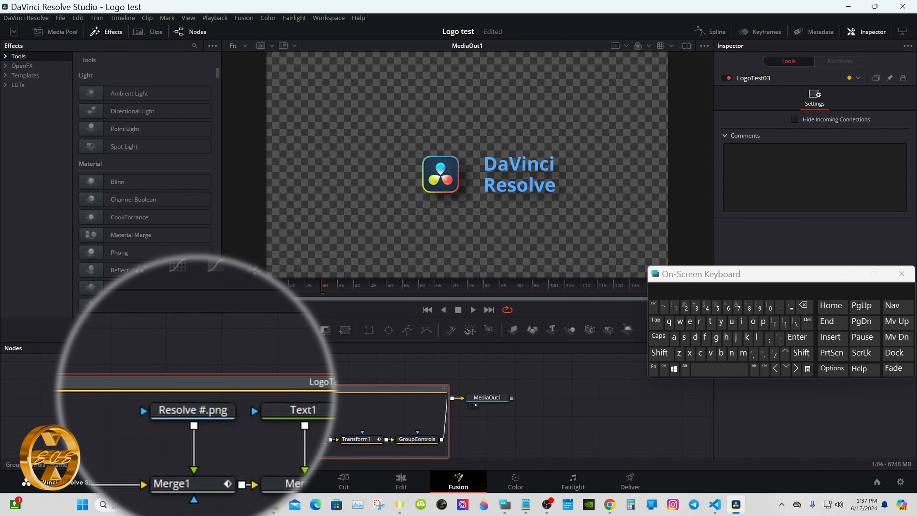
Return to the Edit page, cut the Logo Test 03 clip from the timeline and select Fusion Composition 1.
{"action": "left_click", "coordinate": [400, 480]}
{"action": "right_click", "coordinate": [532, 419]}
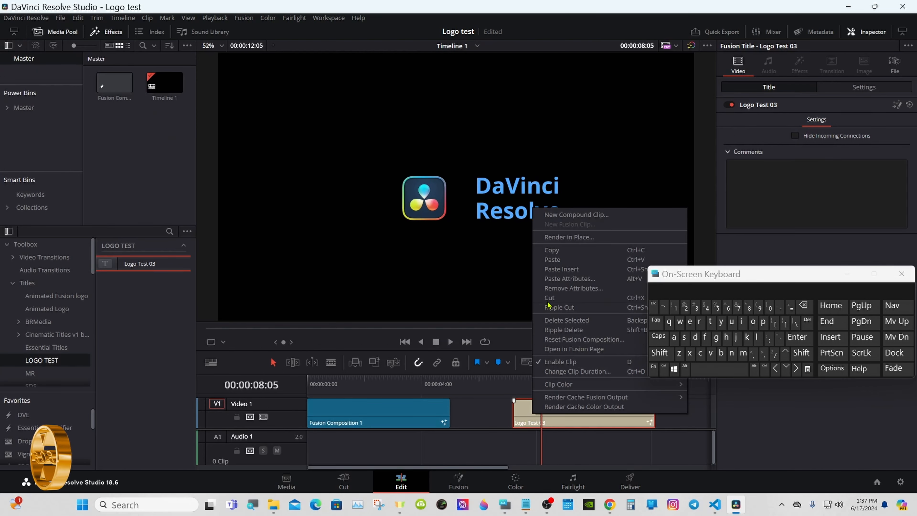
{"action": "left_click", "coordinate": [548, 296]}
{"action": "left_click", "coordinate": [363, 413]}
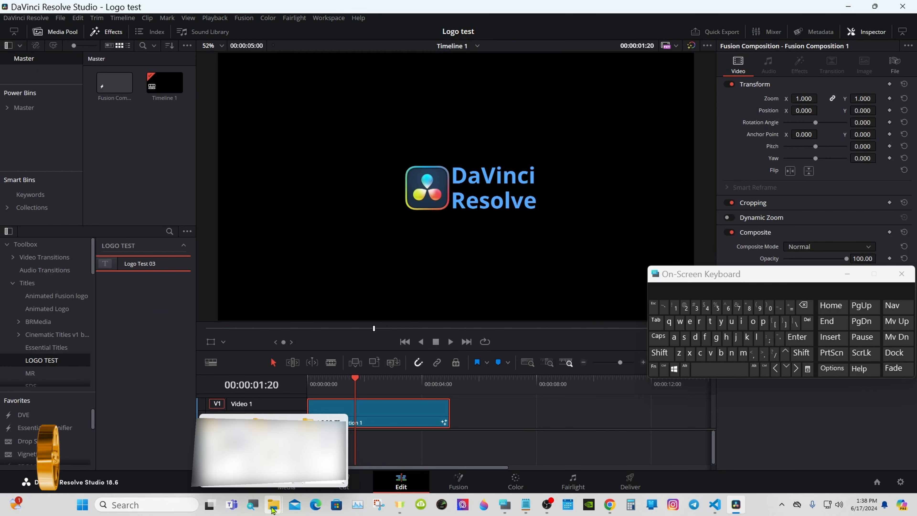
Switch to the LOGO TEST folder in File Explorer to check its files, then minimize it.
{"action": "mouse_move", "coordinate": [277, 504]}
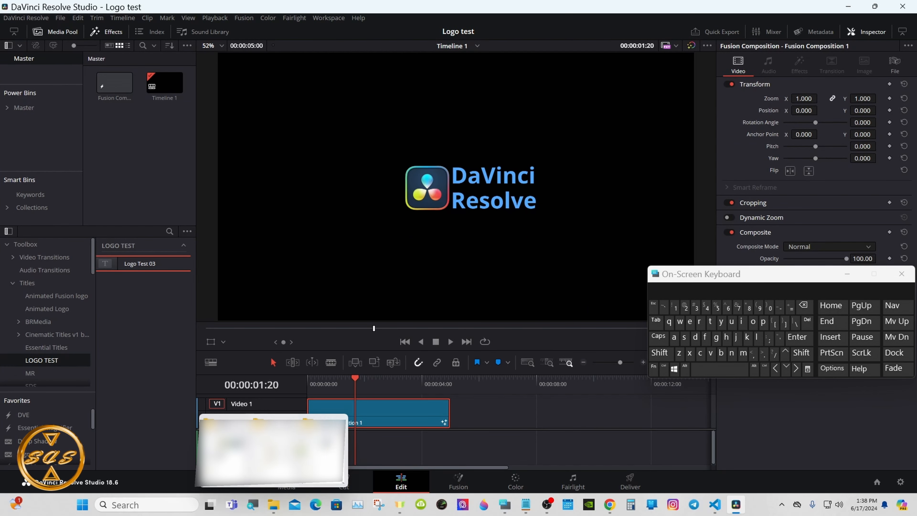
{"action": "left_click", "coordinate": [275, 451]}
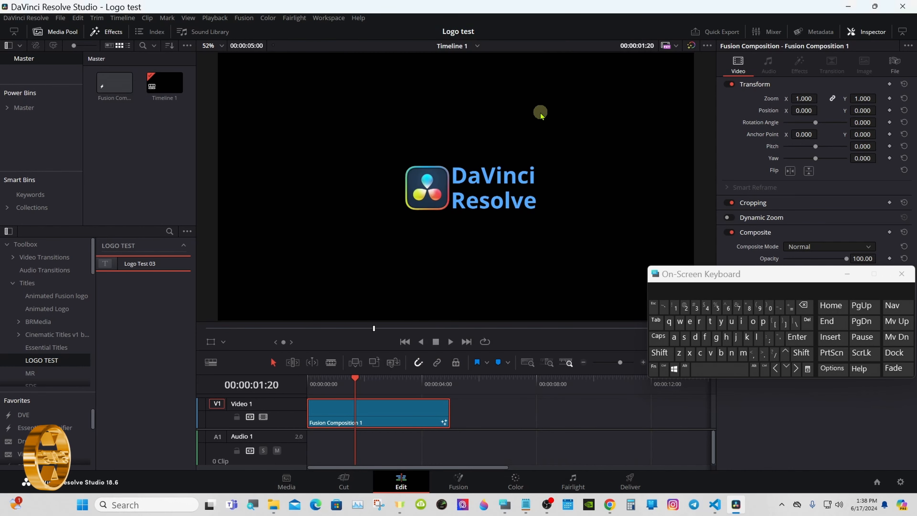
{"action": "left_click", "coordinate": [572, 36]}
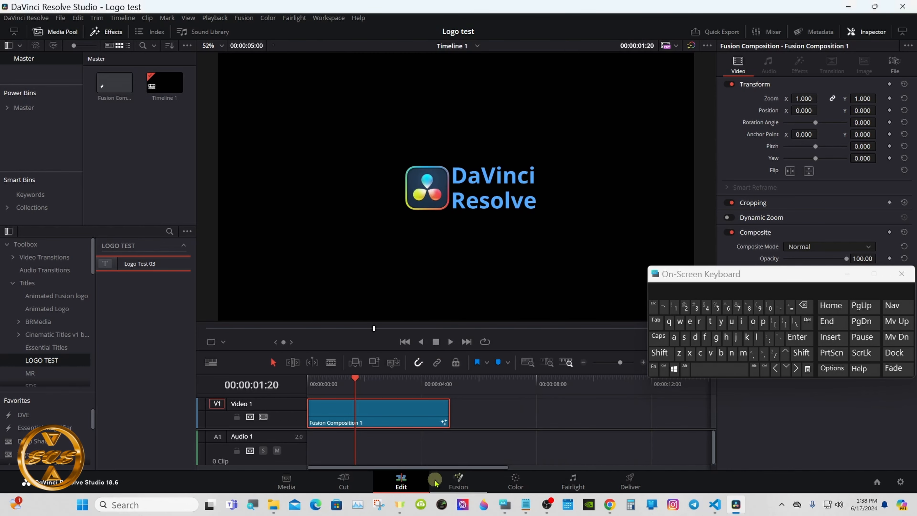
Capture the viewer's DaVinci Resolve logo with Snipping Tool and save it as Screenshot 2024-06-17 133841.png in the Test folder.
{"action": "left_click", "coordinate": [378, 503]}
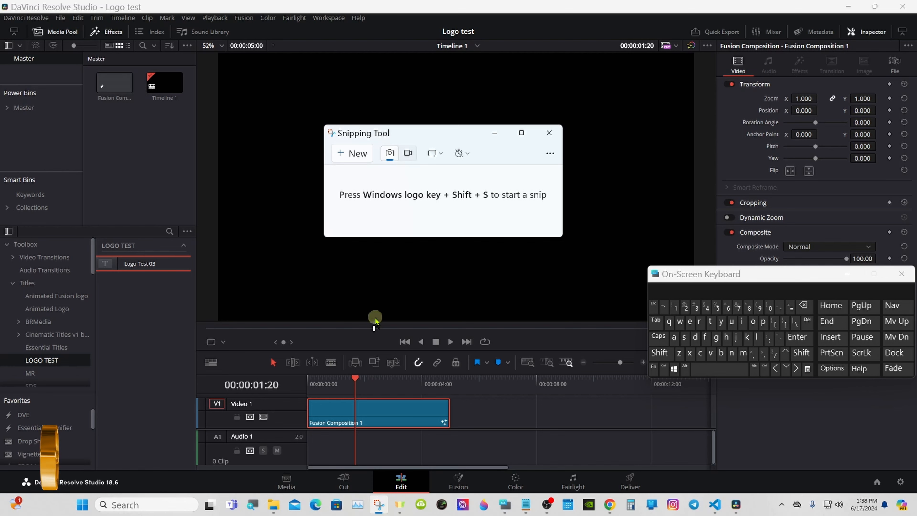
{"action": "left_click", "coordinate": [365, 153]}
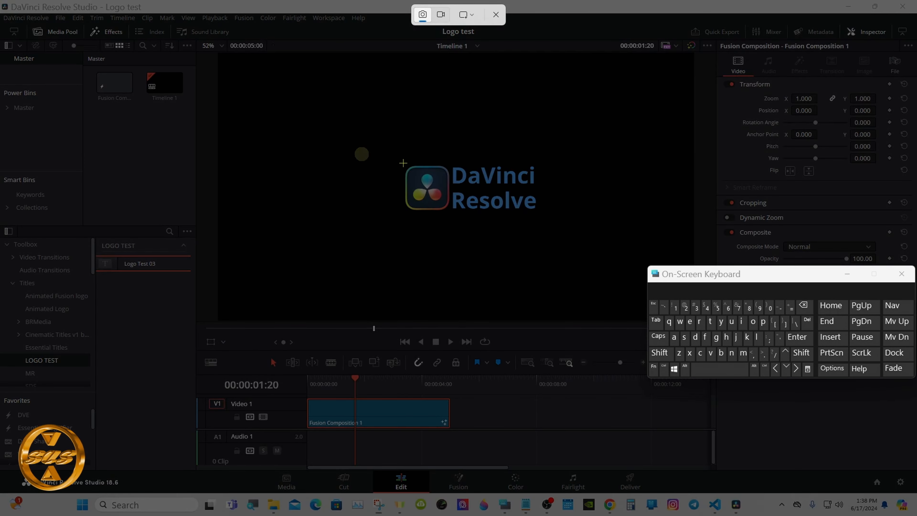
{"action": "left_click_drag", "start_coordinate": [402, 162], "coordinate": [542, 217]}
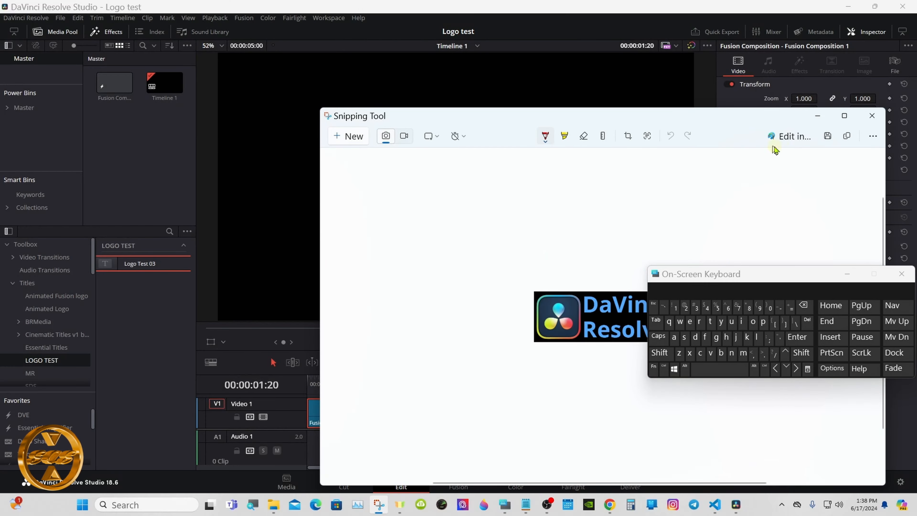
{"action": "left_click", "coordinate": [828, 136]}
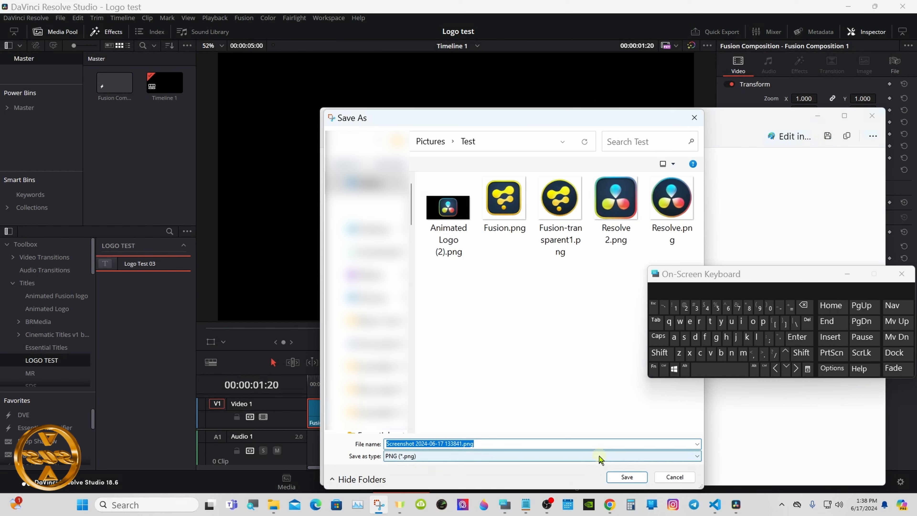
{"action": "left_click", "coordinate": [617, 477]}
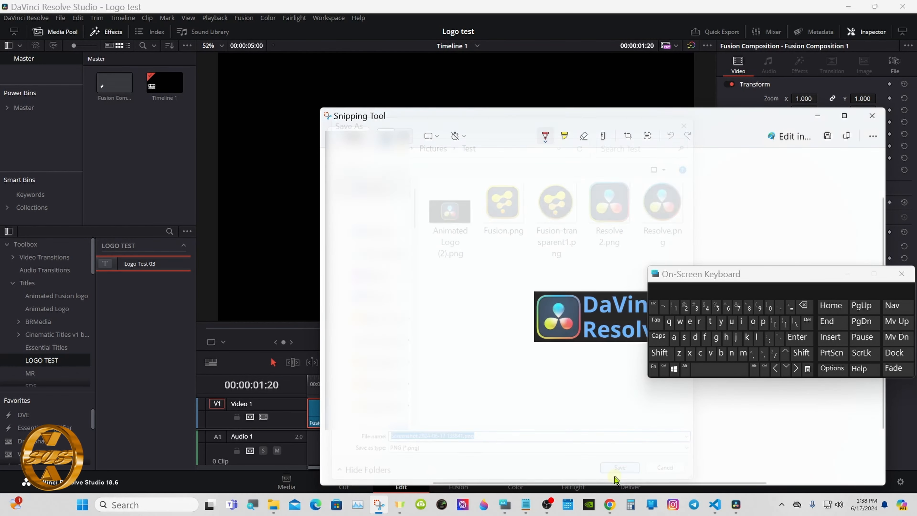
{"action": "left_click", "coordinate": [817, 115]}
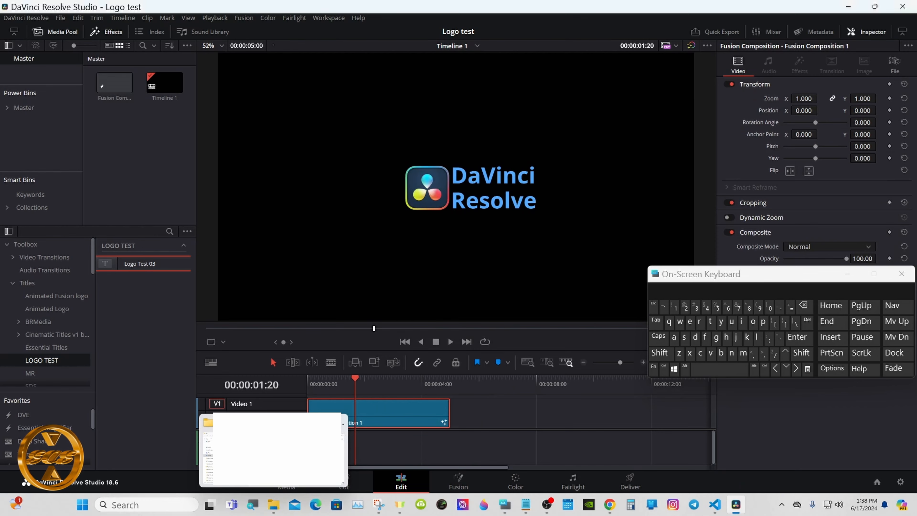
Switch to the Test folder in File Explorer and copy Animated Logo (2).png.
{"action": "left_click", "coordinate": [274, 503]}
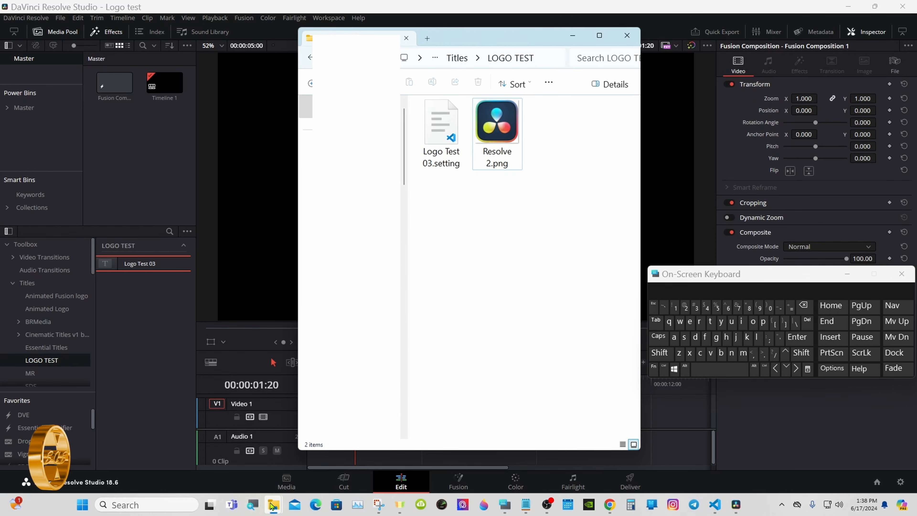
{"action": "left_click", "coordinate": [240, 473]}
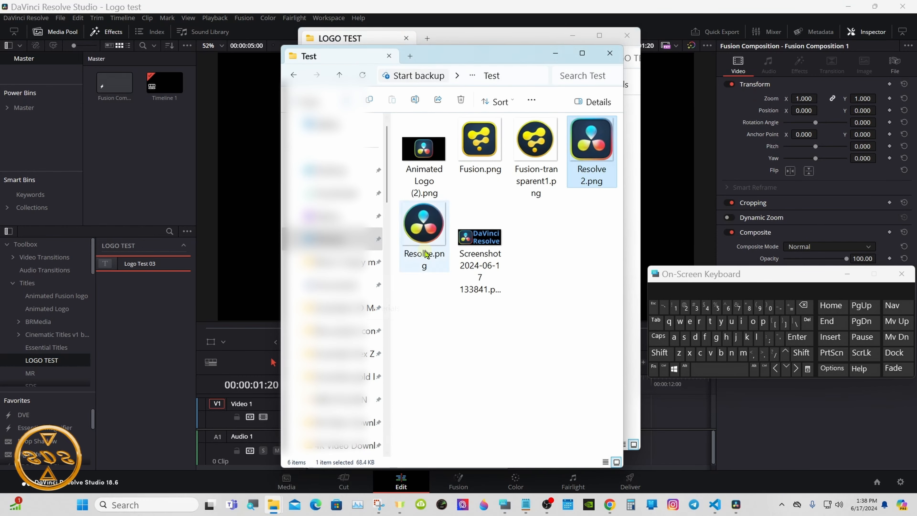
{"action": "left_click_drag", "start_coordinate": [448, 60], "coordinate": [210, 85]}
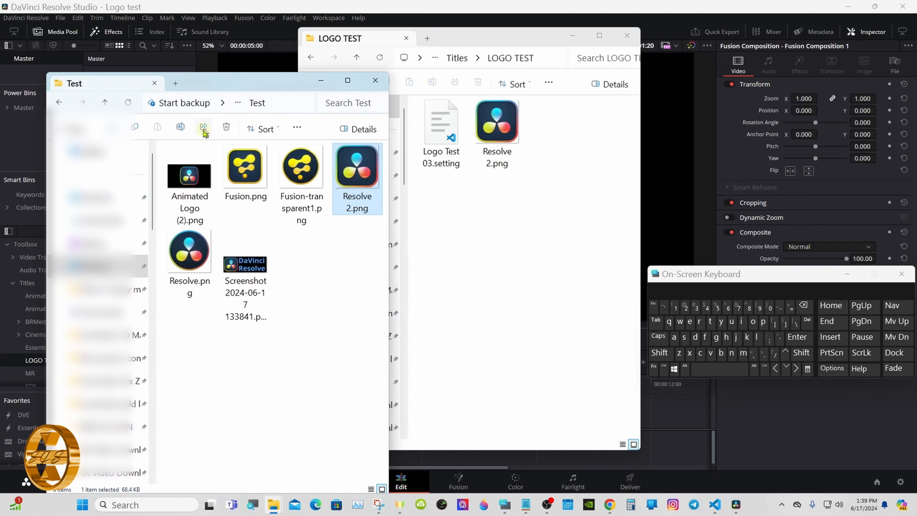
{"action": "right_click", "coordinate": [193, 174]}
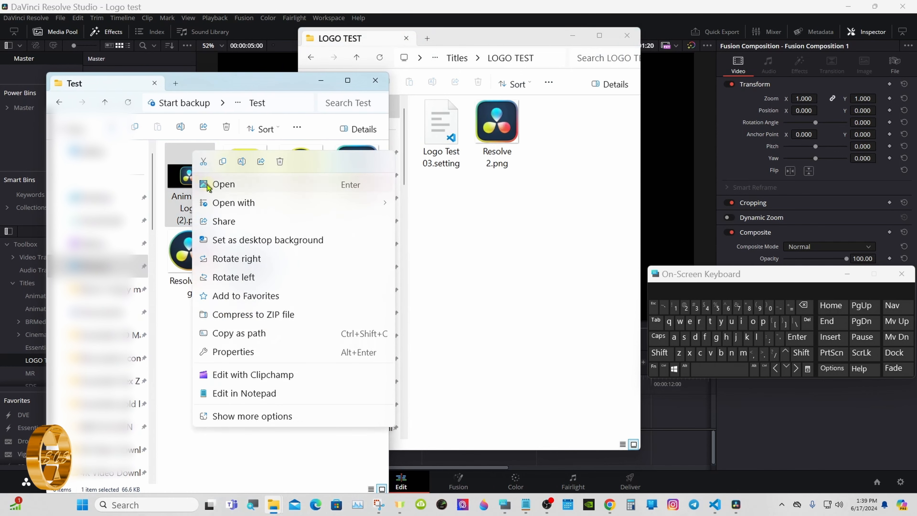
{"action": "left_click", "coordinate": [247, 417]}
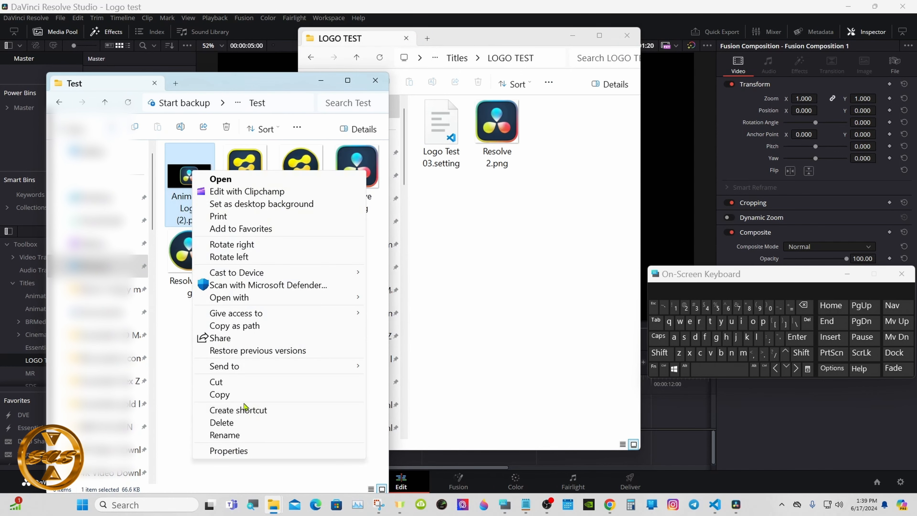
{"action": "left_click", "coordinate": [238, 394]}
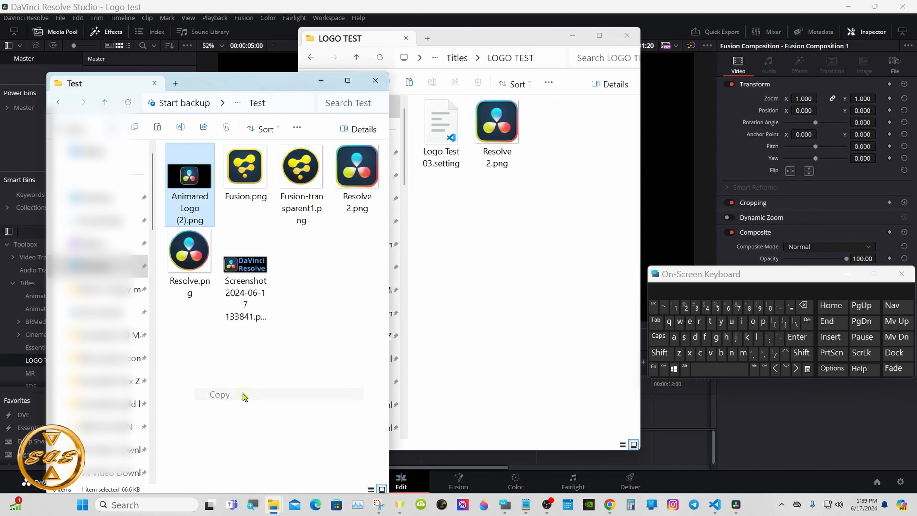
Minimize the Test folder window and paste Animated Logo (2).png into the LOGO TEST folder.
{"action": "left_click", "coordinate": [320, 81]}
{"action": "right_click", "coordinate": [438, 201]}
{"action": "left_click", "coordinate": [492, 374]}
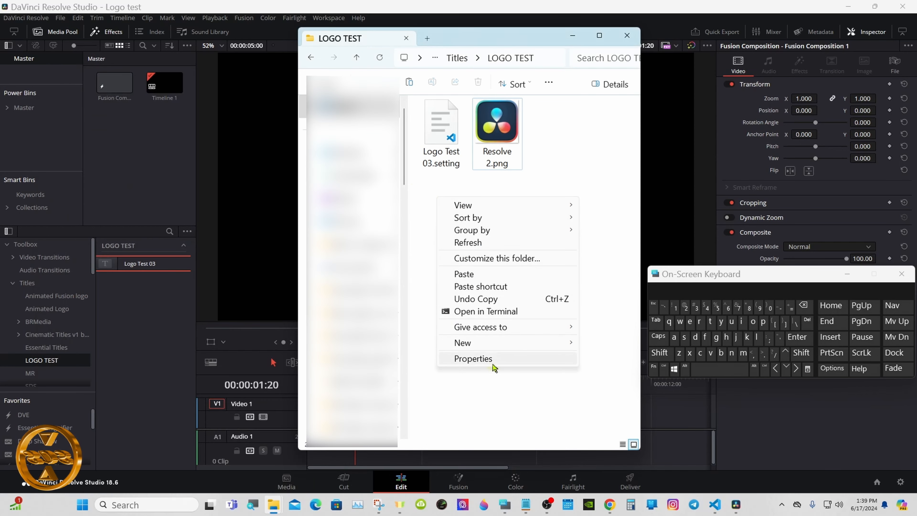
{"action": "left_click", "coordinate": [493, 278]}
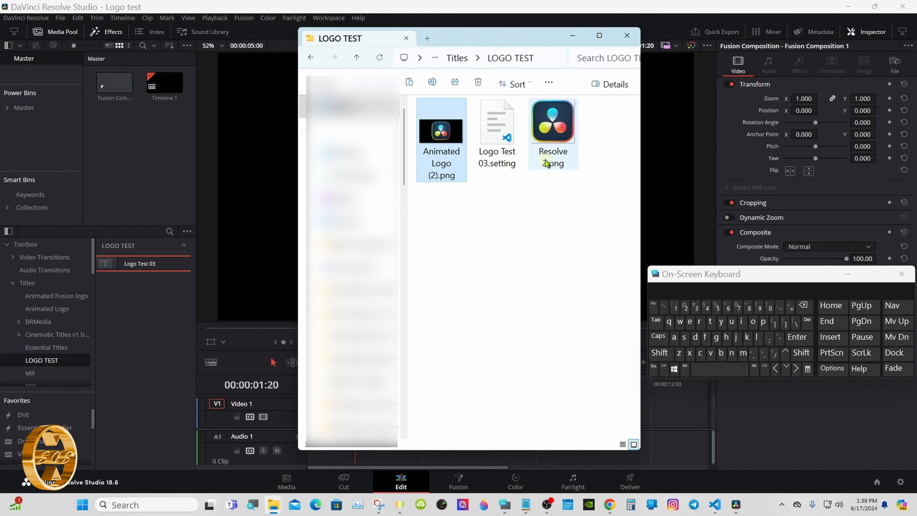
Copy the base name of Logo Test 03.setting in the LOGO TEST folder, leaving the file's name as it is.
{"action": "left_click", "coordinate": [487, 162]}
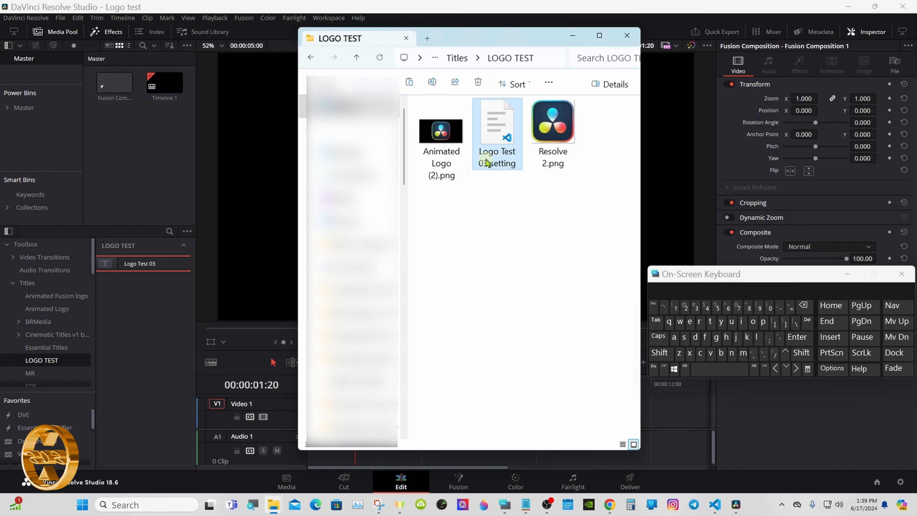
{"action": "left_click", "coordinate": [486, 162]}
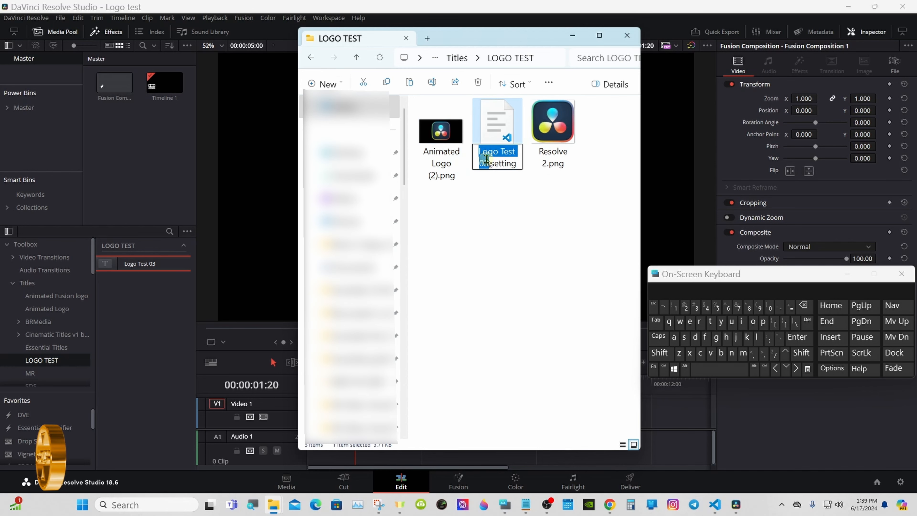
{"action": "right_click", "coordinate": [486, 160]}
{"action": "left_click", "coordinate": [514, 200]}
{"action": "left_click", "coordinate": [490, 202]}
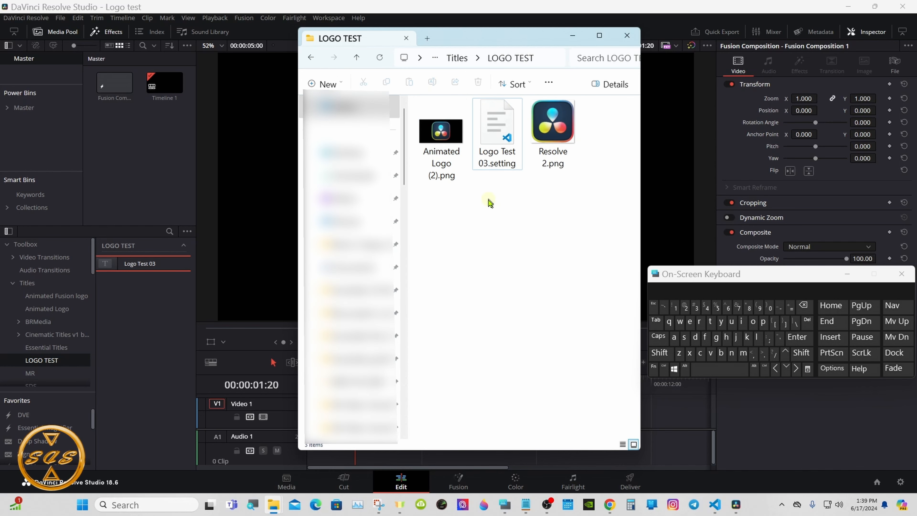
Rename Animated Logo (2).png as Logo Test 03.png using the copied name, keeping the .png extension.
{"action": "left_click", "coordinate": [440, 170]}
{"action": "left_click", "coordinate": [440, 170]}
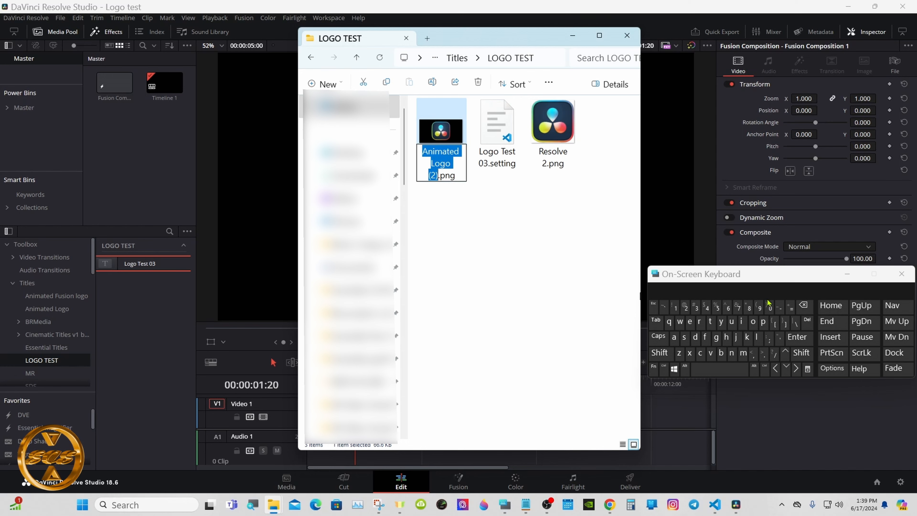
{"action": "left_click", "coordinate": [803, 305]}
{"action": "right_click", "coordinate": [438, 151]}
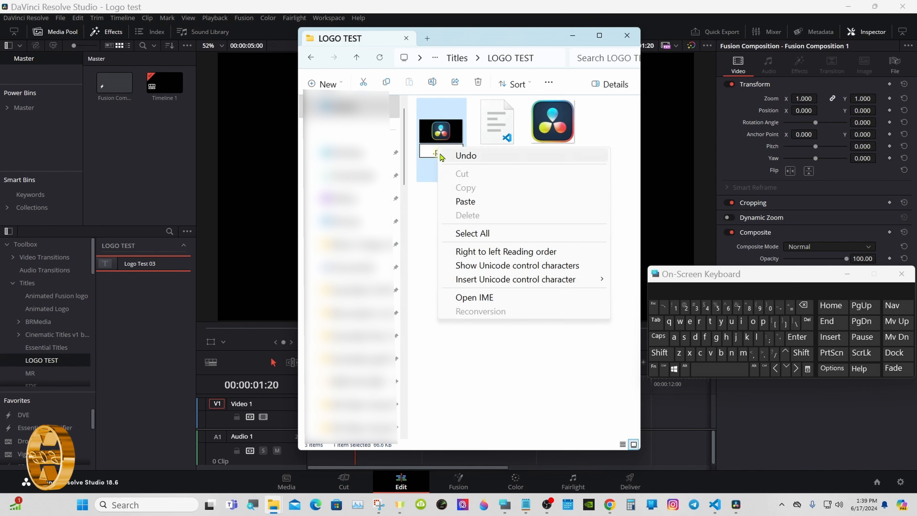
{"action": "left_click", "coordinate": [459, 201]}
{"action": "left_click", "coordinate": [477, 199]}
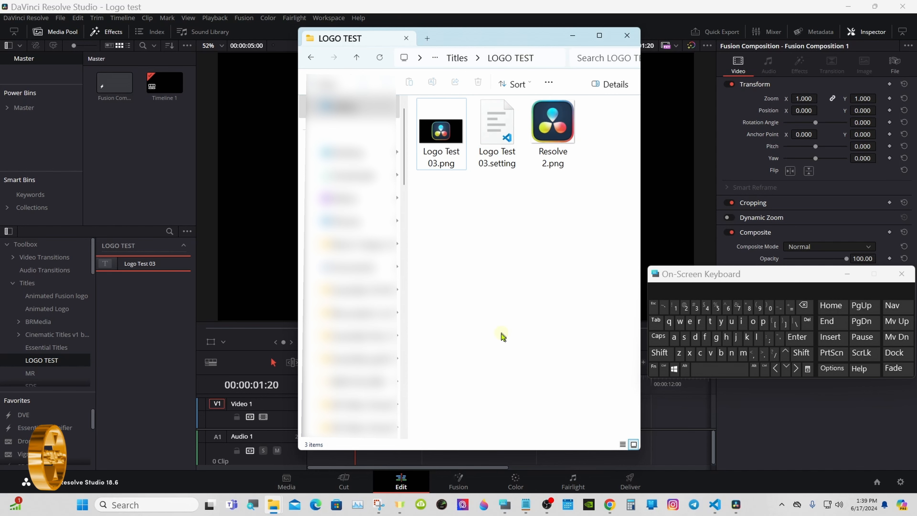
Switch to README.txt in Notepad, copy the Windows specific-user template path, and minimize Notepad.
{"action": "left_click", "coordinate": [525, 504]}
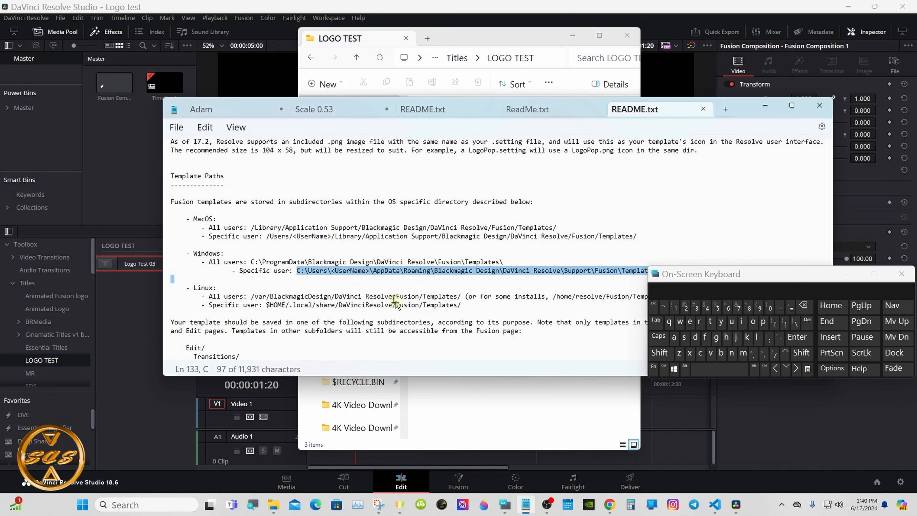
{"action": "right_click", "coordinate": [384, 275]}
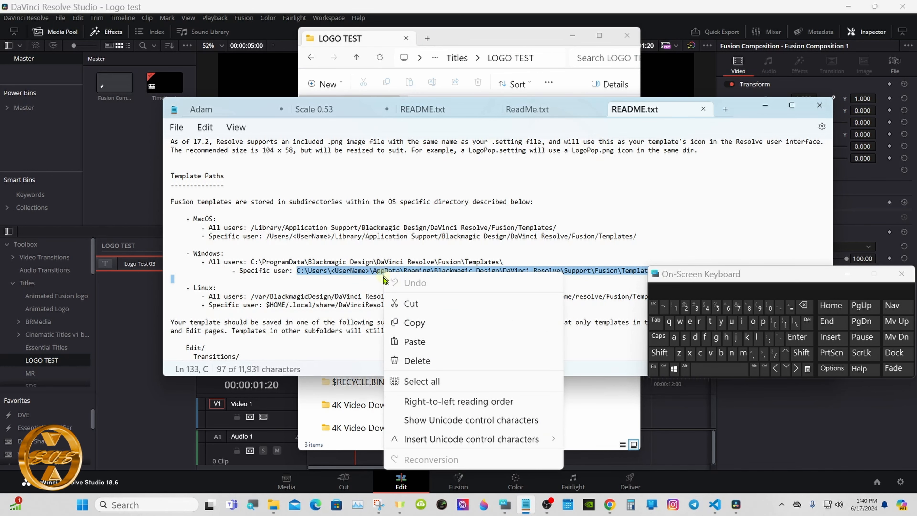
{"action": "left_click", "coordinate": [410, 322]}
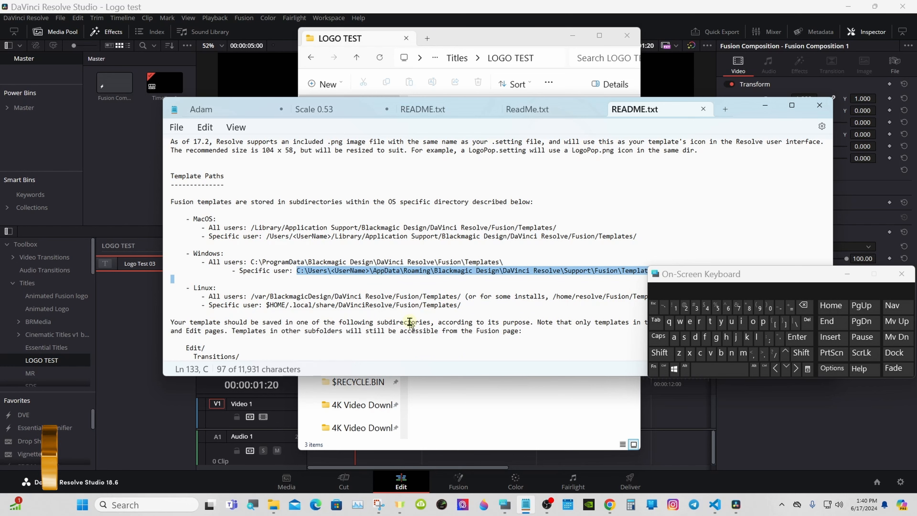
{"action": "left_click", "coordinate": [766, 105]}
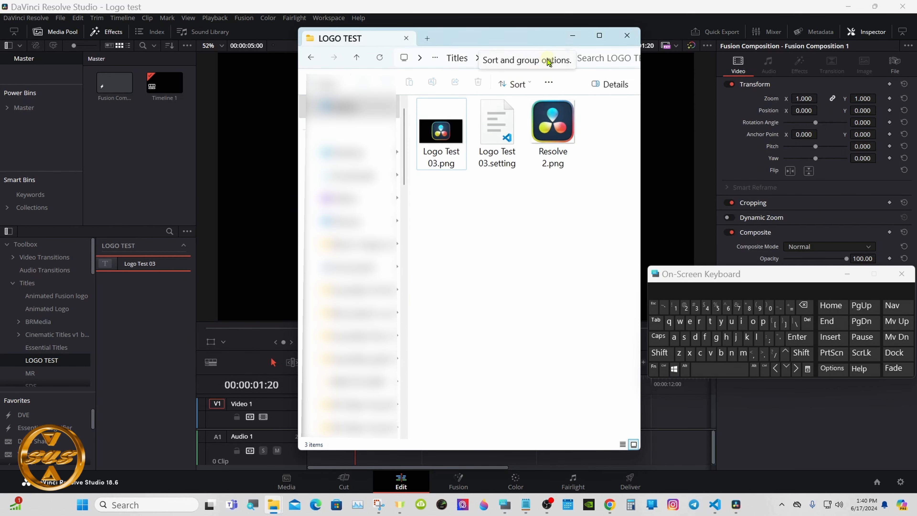
Replace the LOGO TEST window's folder path with the copied template path and go to its beginning.
{"action": "left_click", "coordinate": [553, 57]}
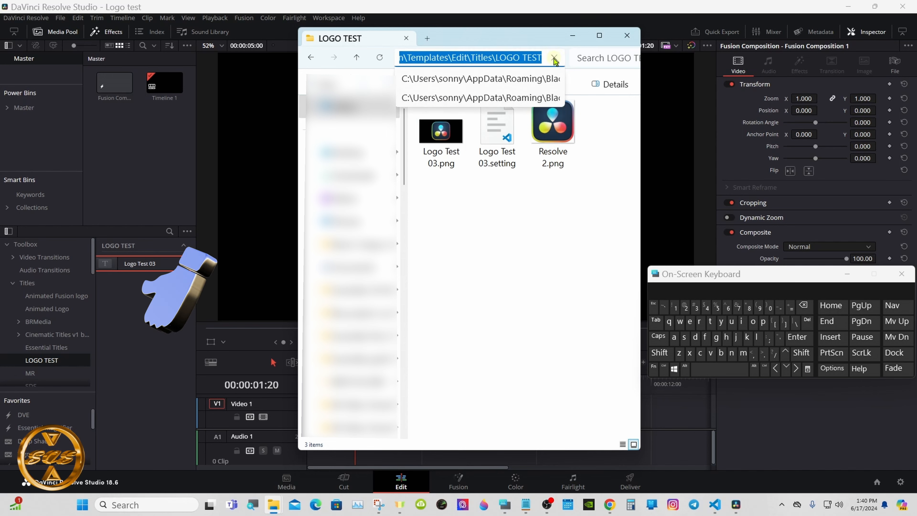
{"action": "key", "text": "Delete"}
{"action": "right_click", "coordinate": [444, 60]}
{"action": "left_click", "coordinate": [464, 70]}
{"action": "double_click", "coordinate": [458, 59]}
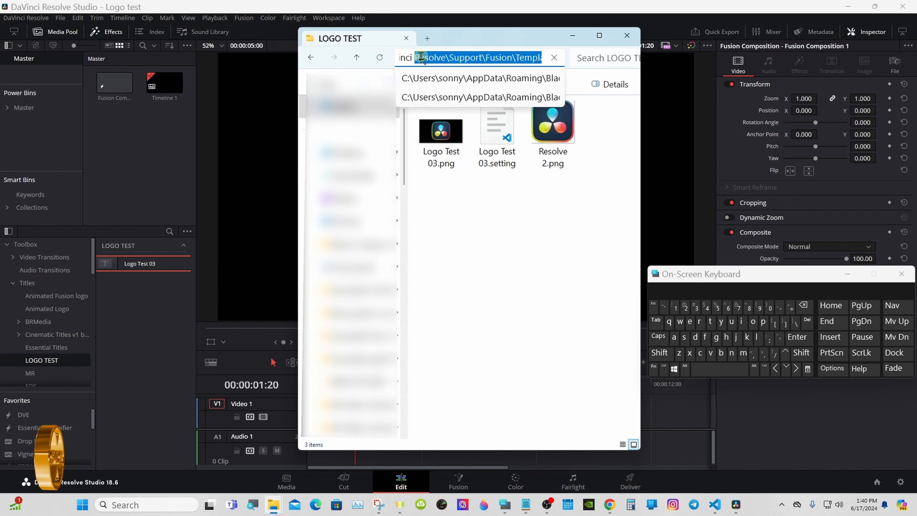
{"action": "left_click_drag", "start_coordinate": [422, 58], "coordinate": [377, 59]}
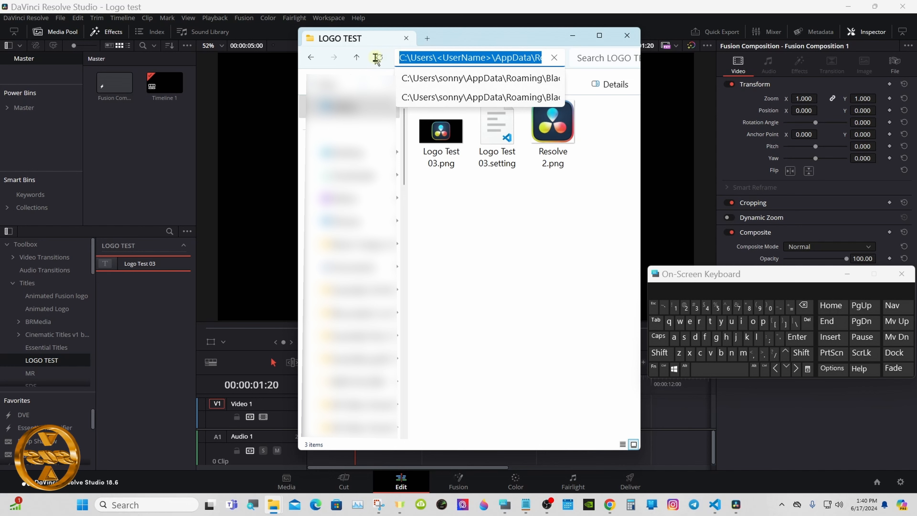
Replace the UserName placeholder in the path with the account's user name inside the angle brackets and try to open that folder.
{"action": "left_click", "coordinate": [486, 58]}
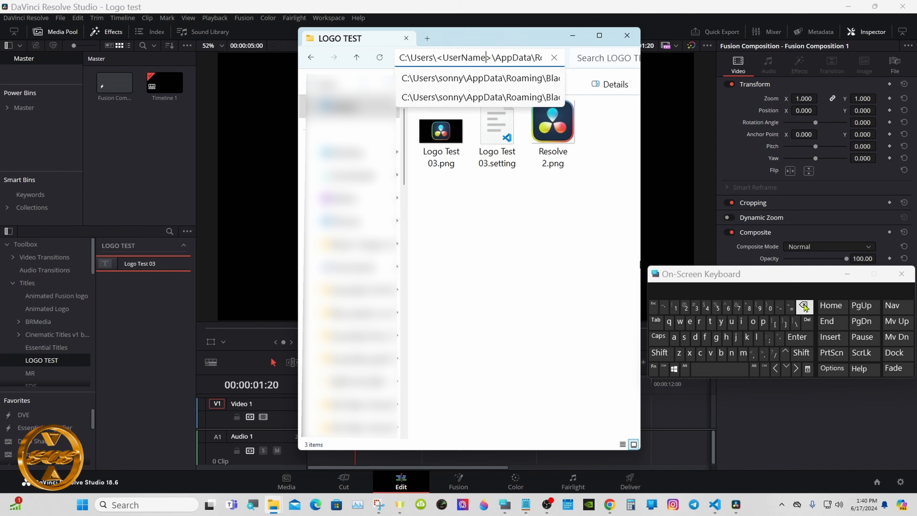
{"action": "key", "text": "BackSpace"}
{"action": "key", "text": "BackSpace"}
{"action": "key", "text": "BackSpace"}
{"action": "key", "text": "BackSpace"}
{"action": "key", "text": "BackSpace"}
{"action": "key", "text": "BackSpace"}
{"action": "key", "text": "BackSpace"}
{"action": "key", "text": "BackSpace"}
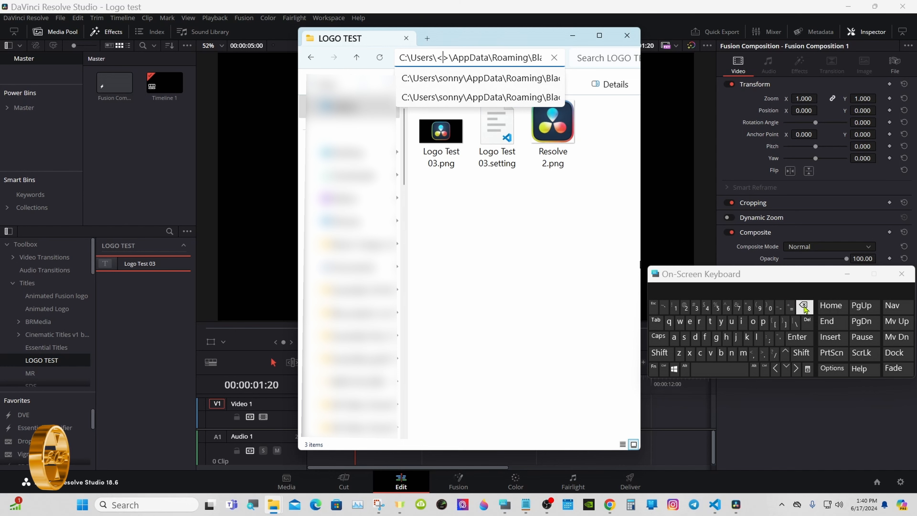
{"action": "left_click", "coordinate": [668, 353]}
{"action": "left_click", "coordinate": [684, 336]}
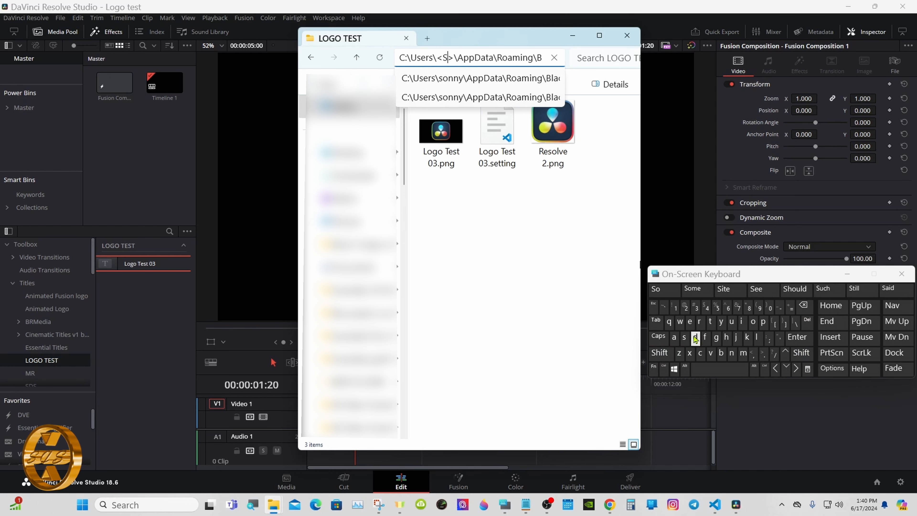
{"action": "left_click", "coordinate": [752, 321]}
{"action": "left_click", "coordinate": [731, 353]}
{"action": "left_click", "coordinate": [731, 353]}
{"action": "left_click", "coordinate": [720, 321]}
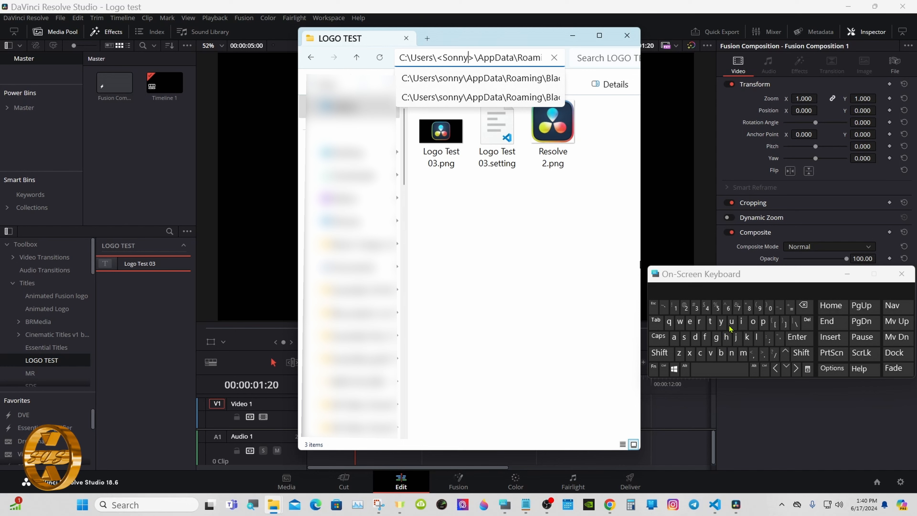
{"action": "left_click", "coordinate": [798, 337]}
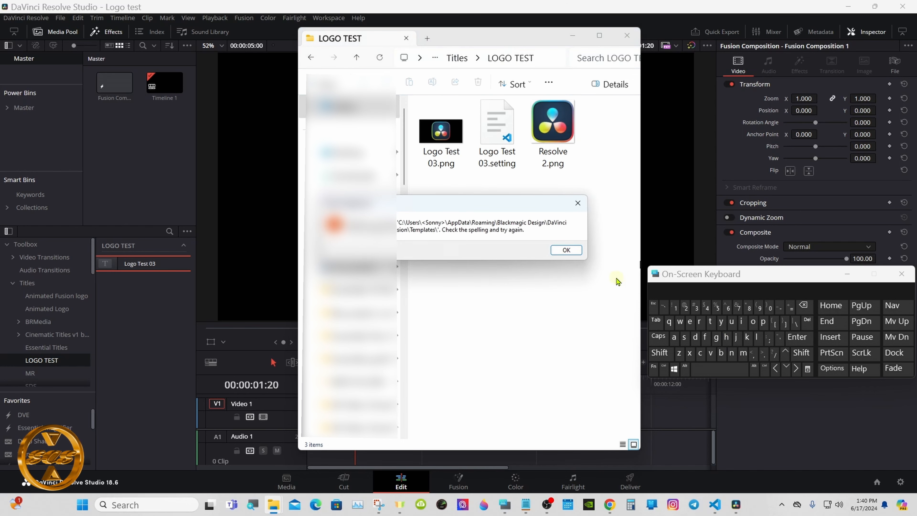
{"action": "left_click", "coordinate": [579, 251]}
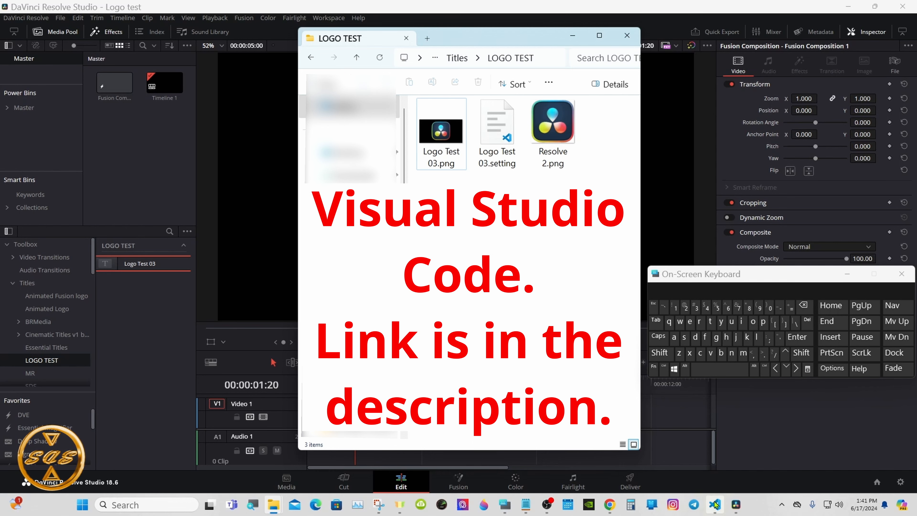
Switch to Visual Studio Code and open Logo Test 03.setting in it from the LOGO TEST folder.
{"action": "mouse_move", "coordinate": [715, 504]}
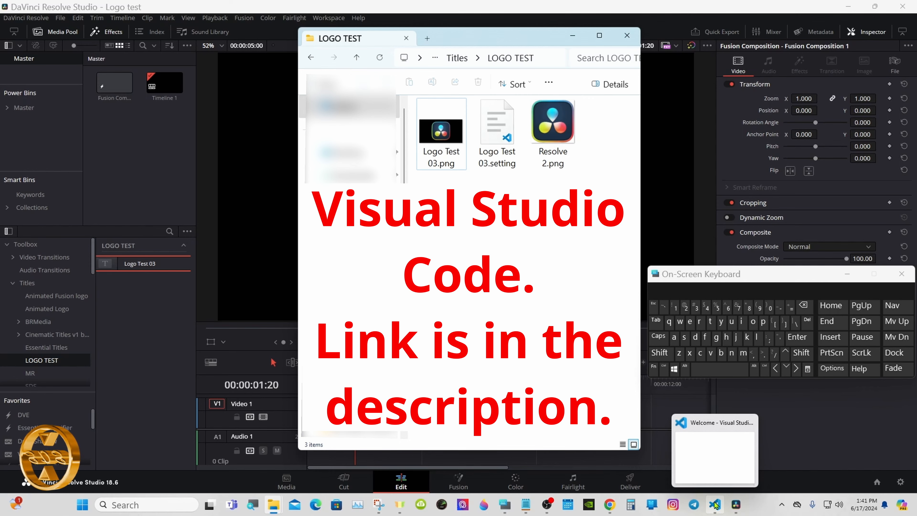
{"action": "left_click", "coordinate": [715, 504]}
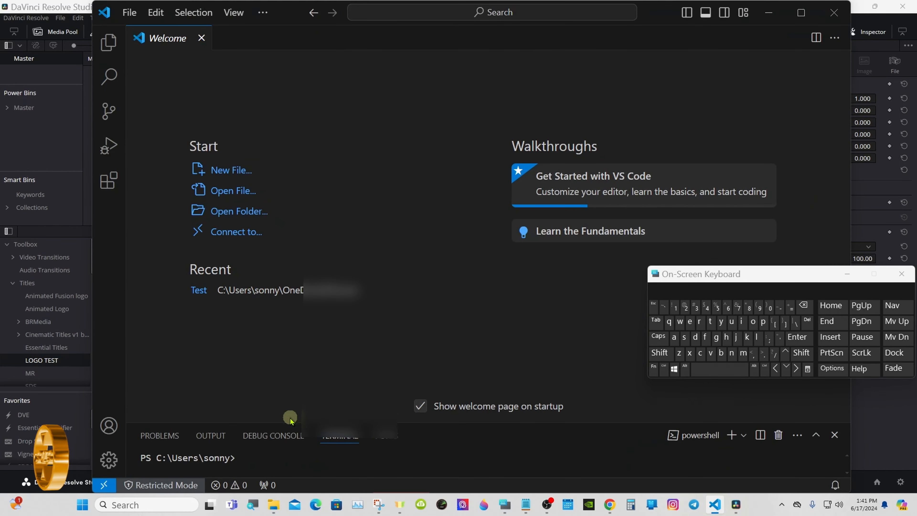
{"action": "mouse_move", "coordinate": [278, 505]}
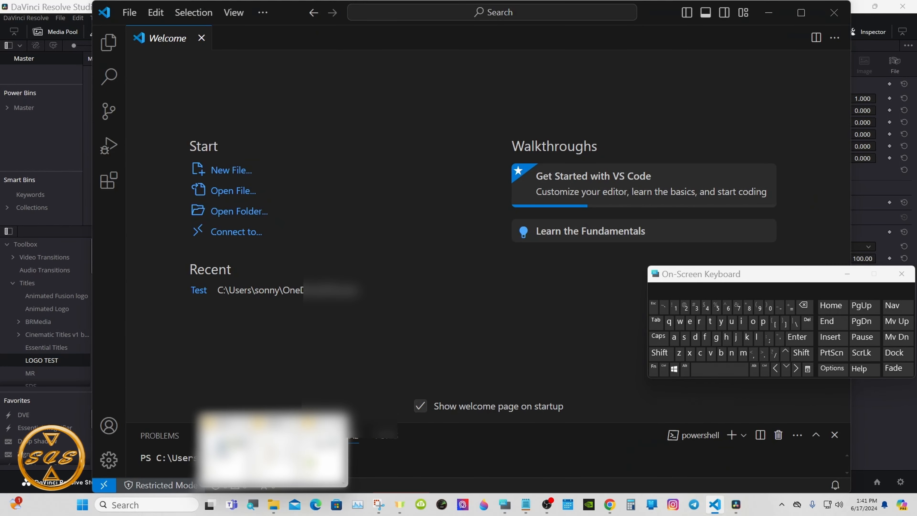
{"action": "left_click", "coordinate": [324, 424]}
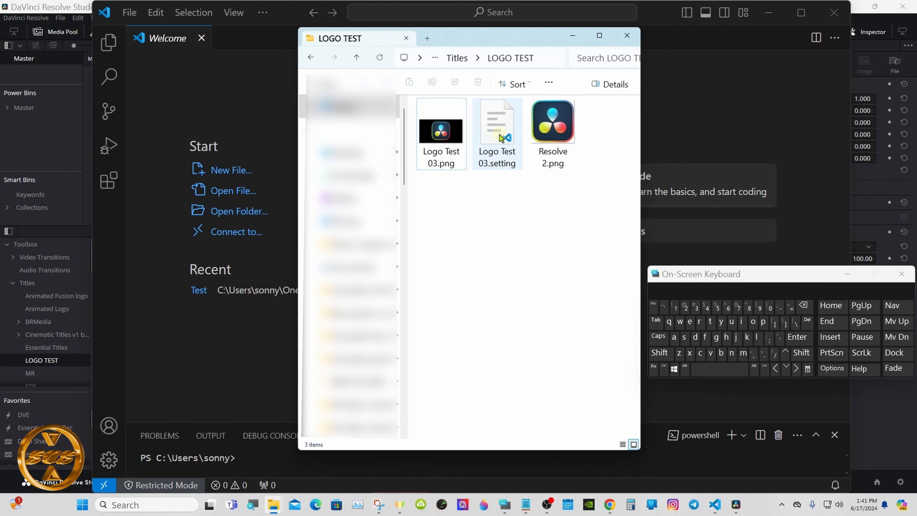
{"action": "left_click_drag", "start_coordinate": [500, 138], "coordinate": [626, 188]}
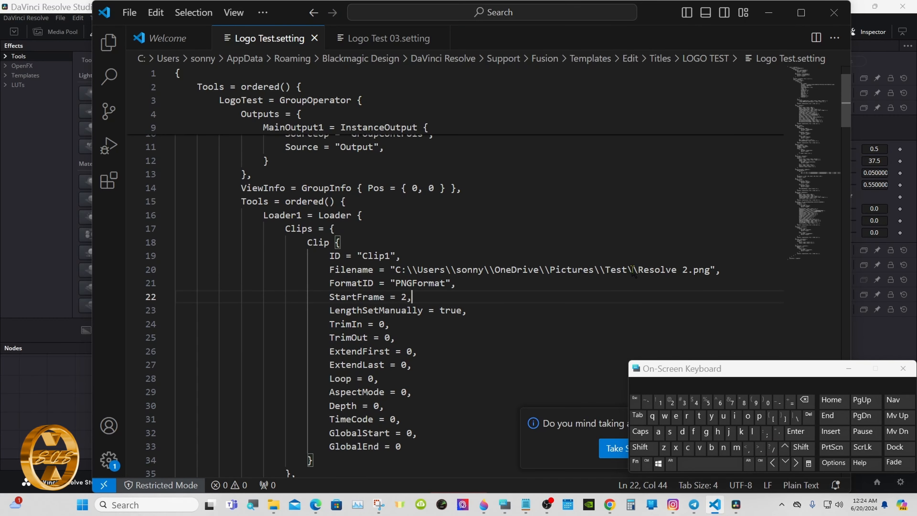
Delete the folder path before Resolve 2.png in the Filename line of the Loader1 clip.
{"action": "left_click_drag", "start_coordinate": [641, 270], "coordinate": [450, 270]}
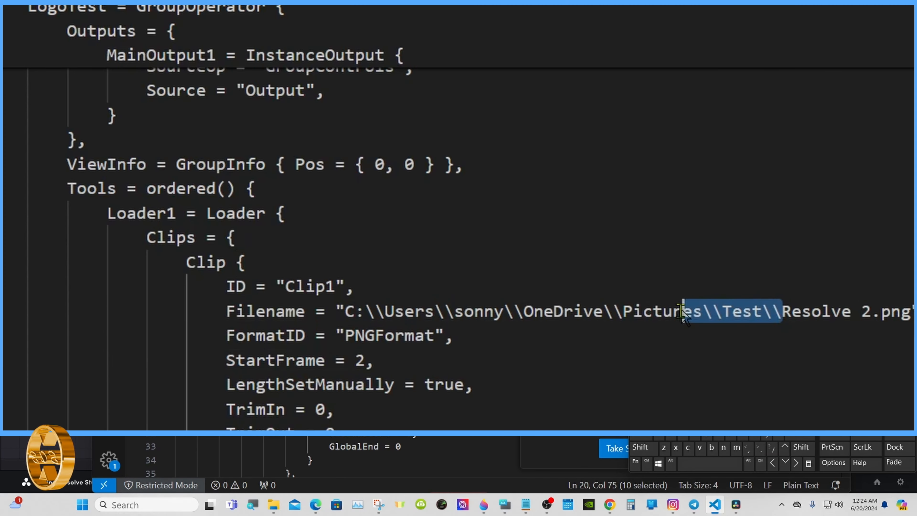
{"action": "left_click_drag", "start_coordinate": [441, 312], "coordinate": [344, 312]}
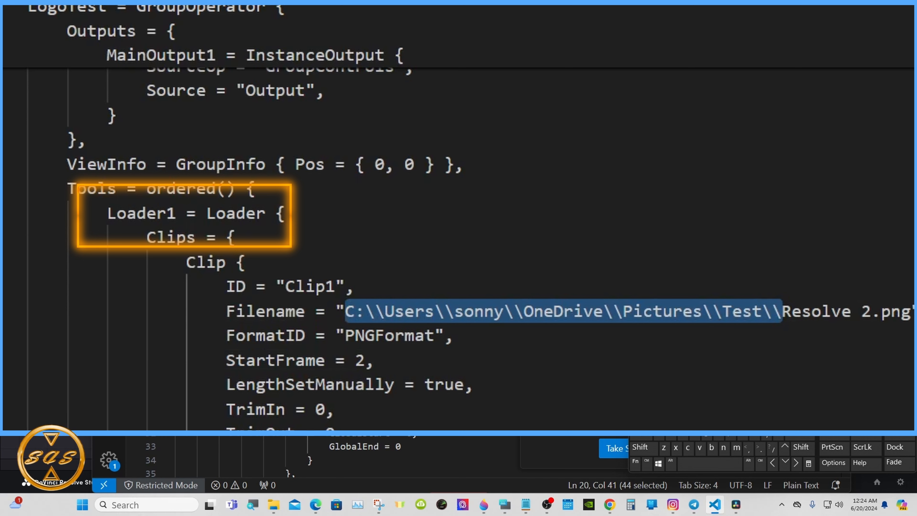
{"action": "key", "text": "BackSpace"}
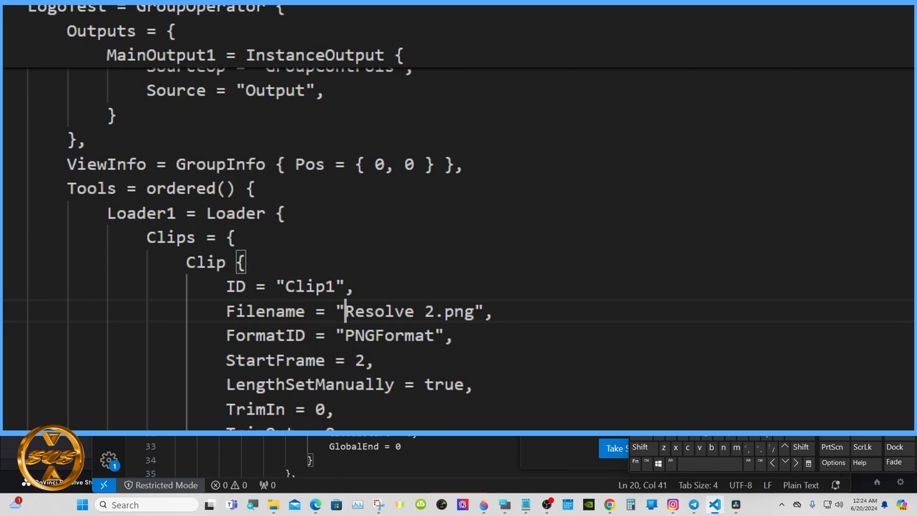
Insert "Setting:" directly before Resolve 2.png in the Loader1 clip's Filename value.
{"action": "left_click", "coordinate": [650, 448]}
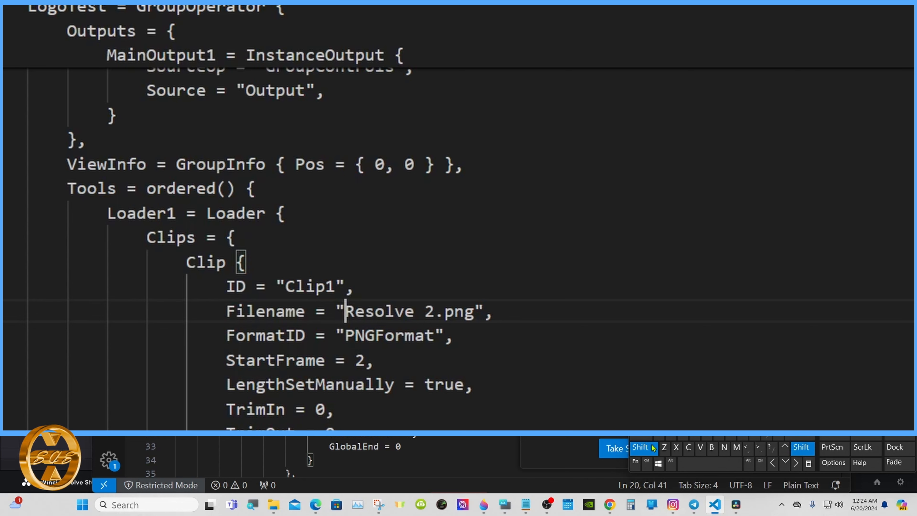
{"action": "left_click", "coordinate": [670, 437]}
{"action": "type", "text": "ett"}
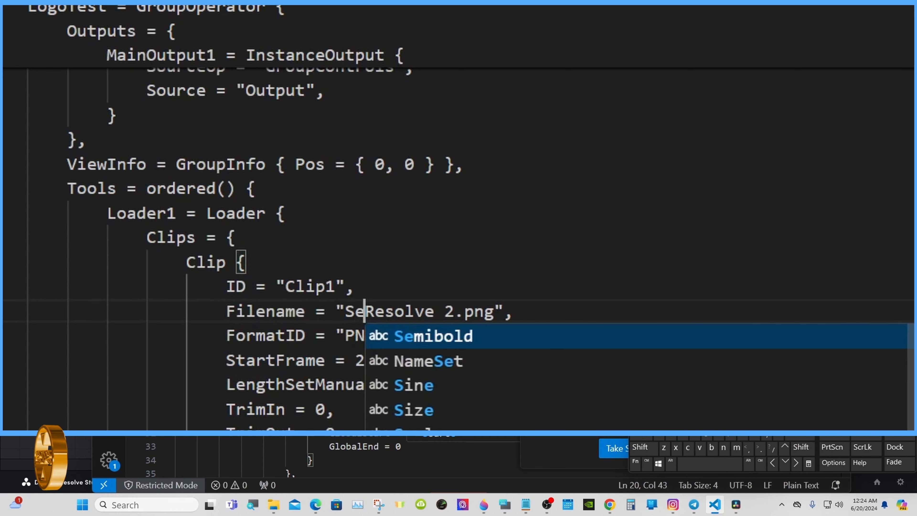
{"action": "type", "text": "in"}
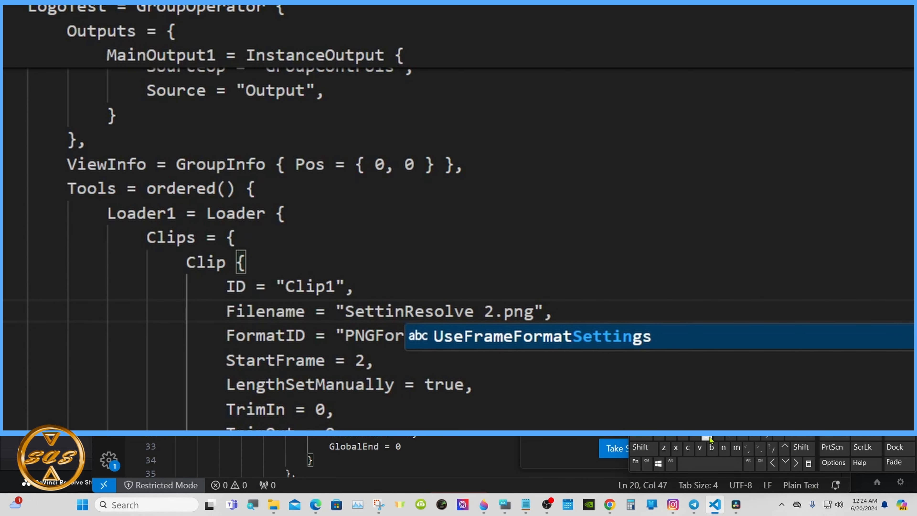
{"action": "type", "text": "g"}
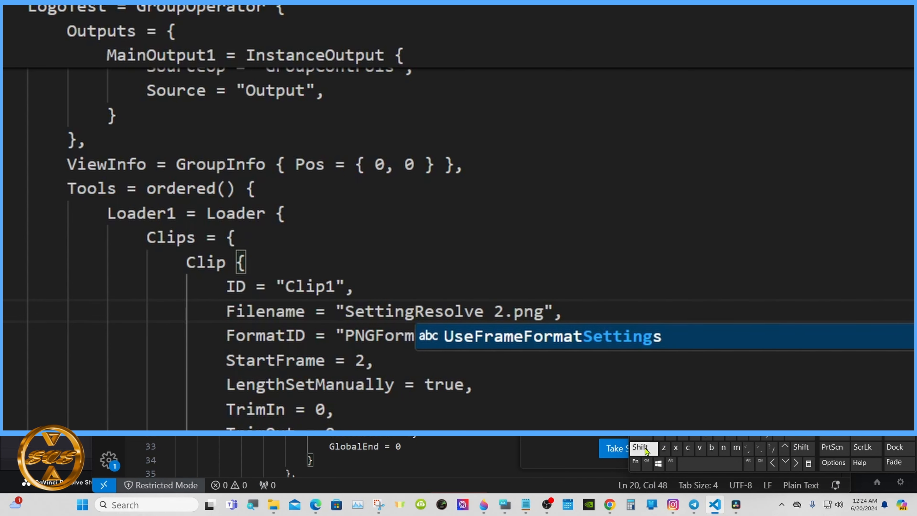
{"action": "left_click", "coordinate": [642, 447]}
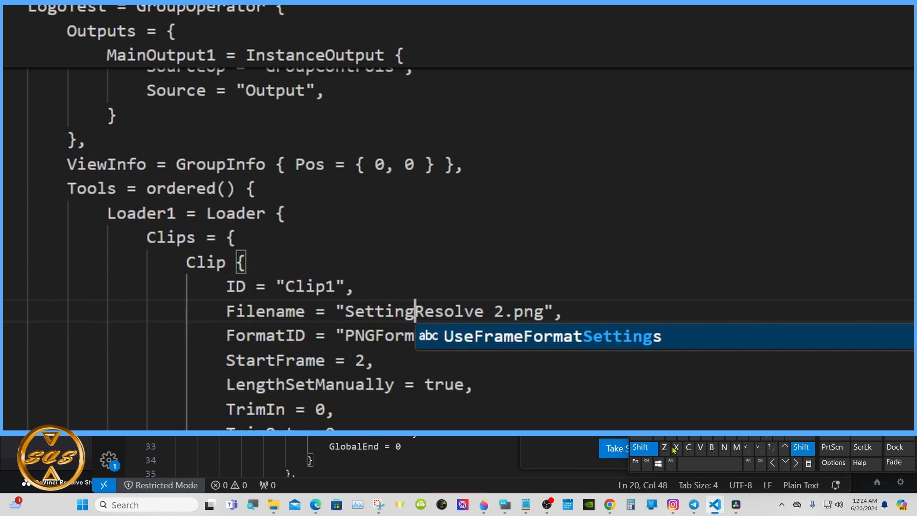
{"action": "left_click", "coordinate": [766, 437]}
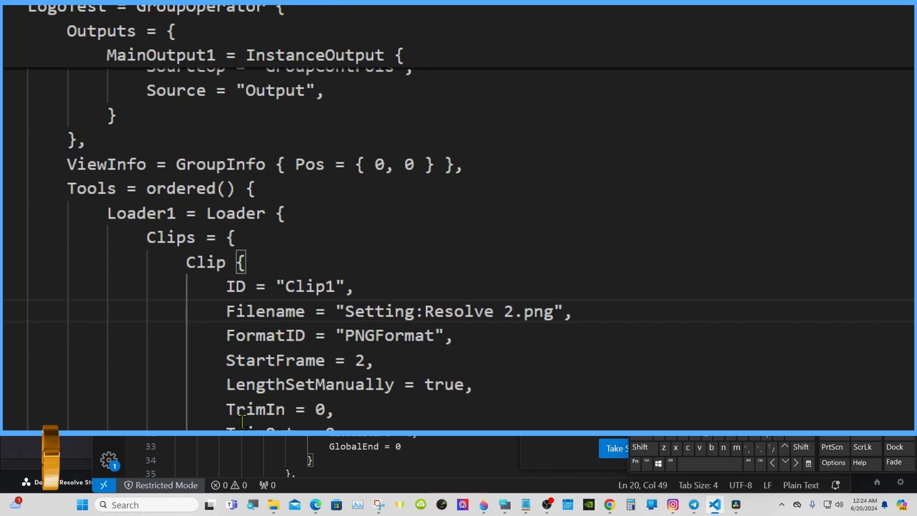
Save the edited setting file and minimize the LOGO TEST folder window to return to DaVinci Resolve.
{"action": "left_click", "coordinate": [129, 13]}
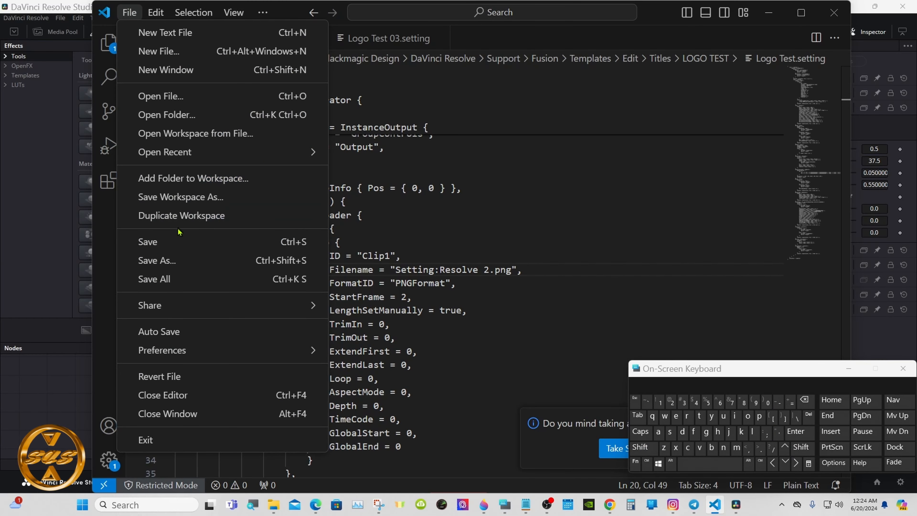
{"action": "left_click", "coordinate": [180, 242]}
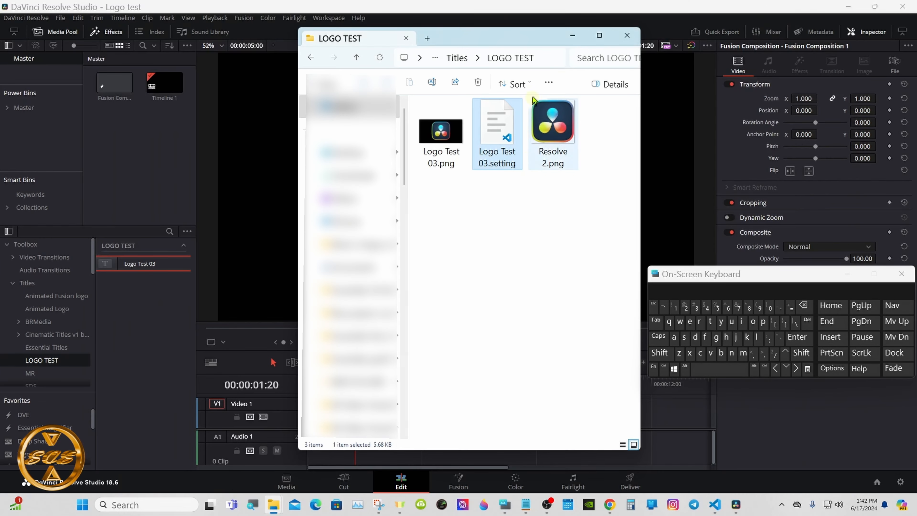
{"action": "left_click", "coordinate": [574, 38]}
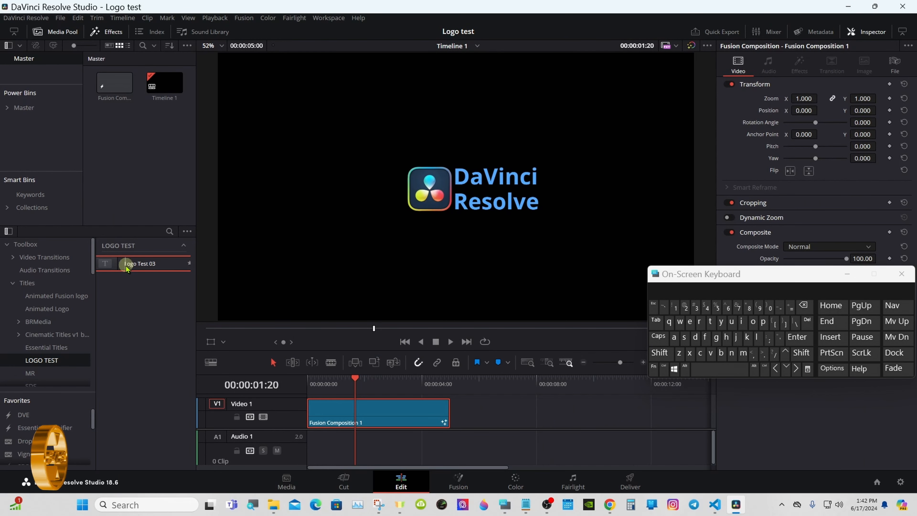
Place the Logo Test 03 title on Video 1 after Fusion Composition 1, park the playhead on it and open it in Fusion.
{"action": "left_click_drag", "start_coordinate": [126, 267], "coordinate": [507, 419]}
{"action": "left_click", "coordinate": [538, 390]}
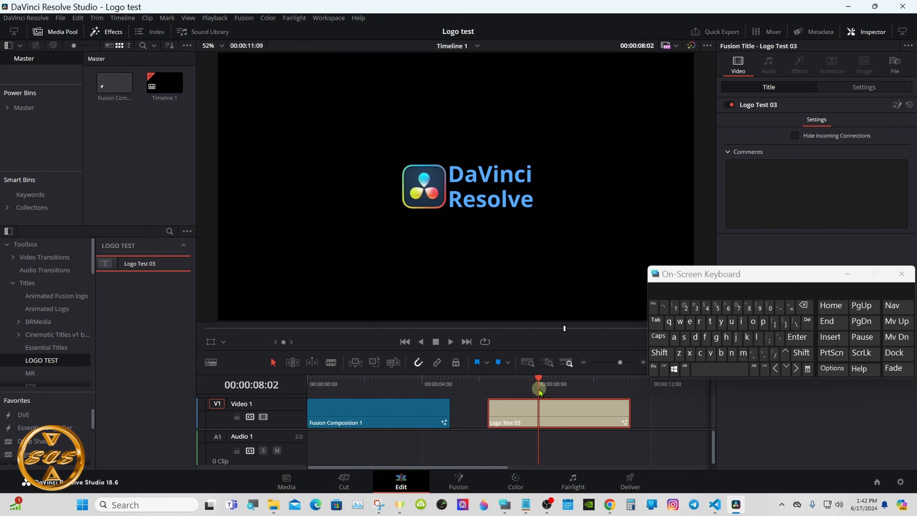
{"action": "left_click", "coordinate": [457, 480]}
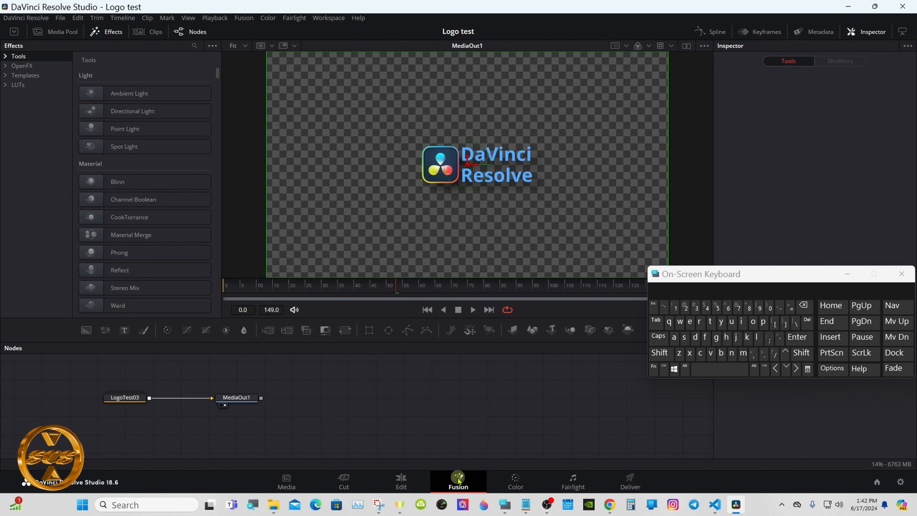
Space out the MediaOut1 and LogoTest03 nodes, expand the group to check its image loader's path, collapse it and return to the Edit page.
{"action": "left_click_drag", "start_coordinate": [236, 397], "coordinate": [487, 397]}
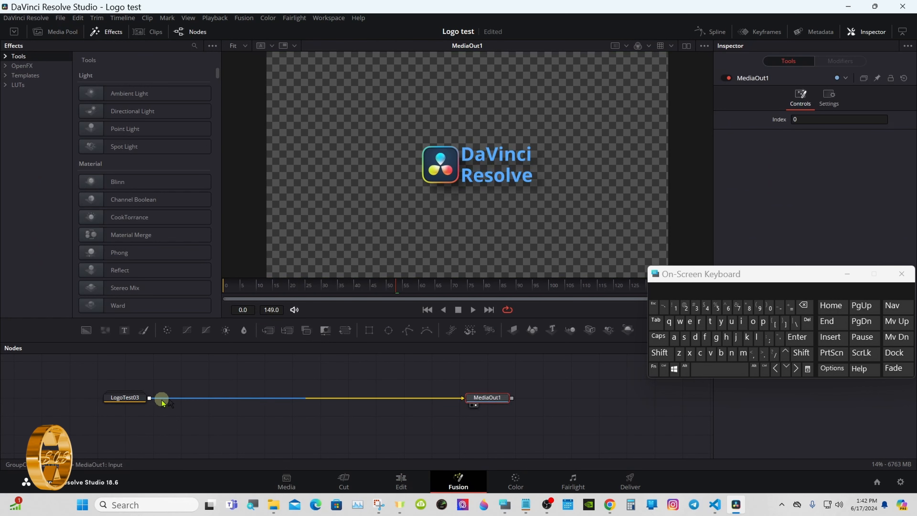
{"action": "left_click_drag", "start_coordinate": [127, 399], "coordinate": [296, 399]}
{"action": "double_click", "coordinate": [297, 399]}
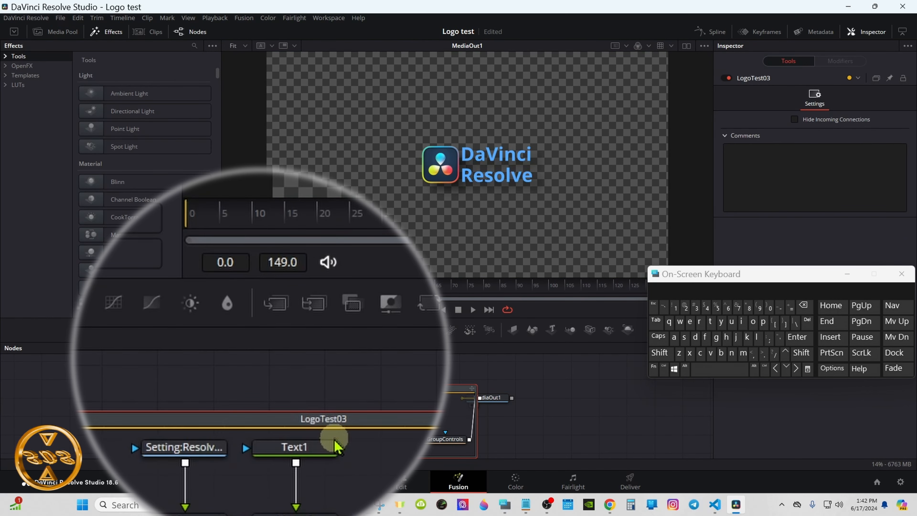
{"action": "left_click", "coordinate": [198, 447]}
{"action": "mouse_move", "coordinate": [202, 462]}
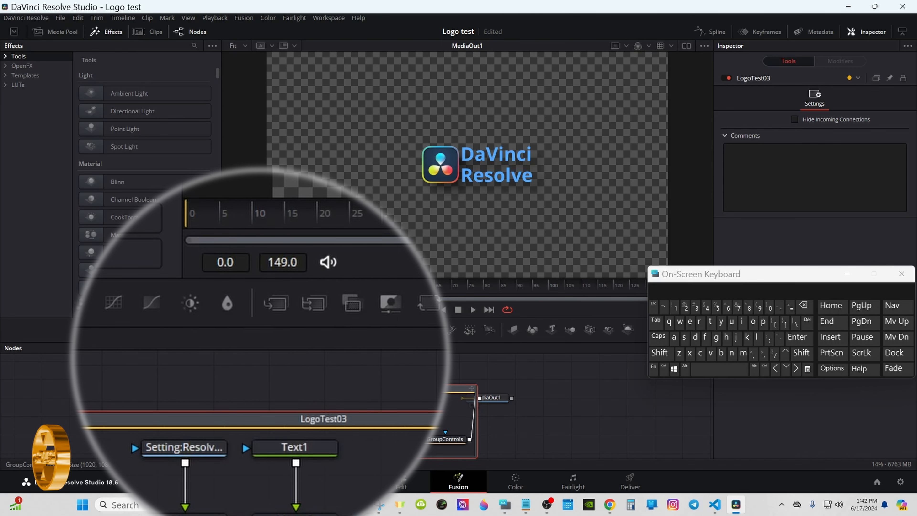
{"action": "left_click", "coordinate": [112, 388]}
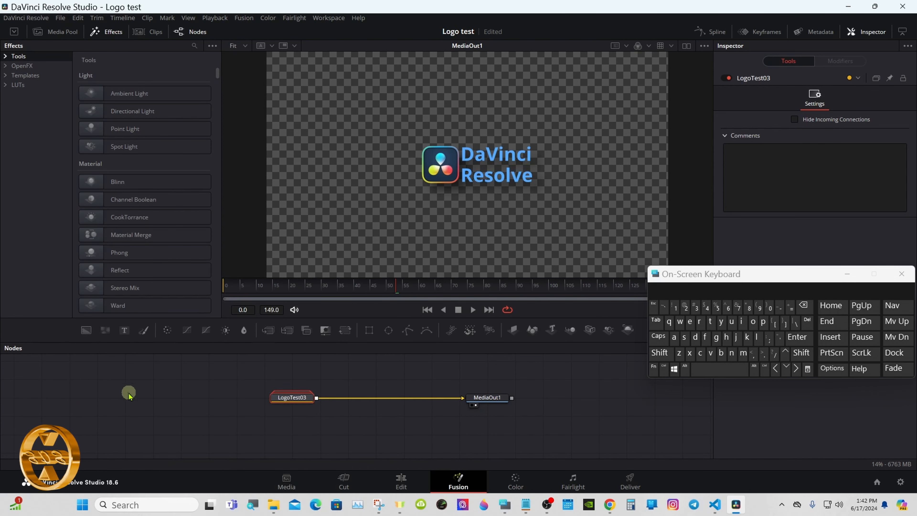
{"action": "left_click", "coordinate": [400, 480]}
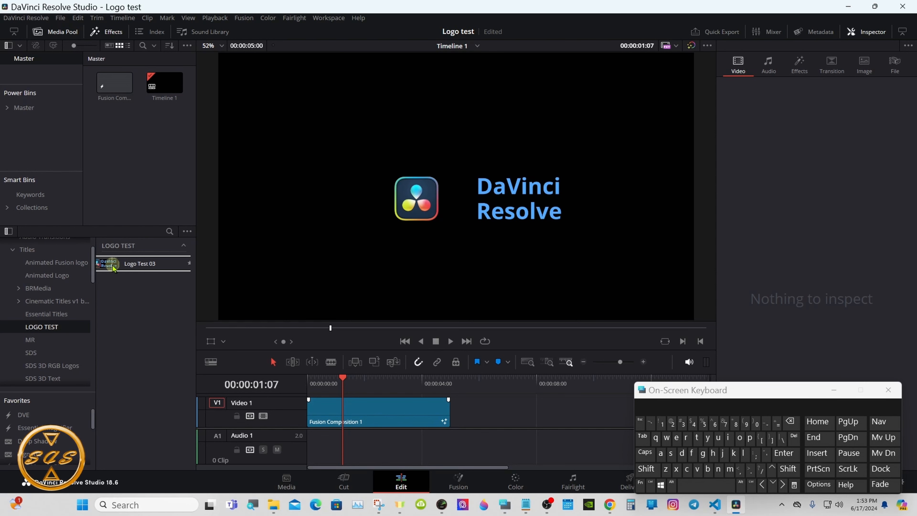
Add the Logo Test 03 title with its thumbnail to Video 1 past Fusion Composition 1 and open it in Fusion at 00:00:07:29.
{"action": "left_click_drag", "start_coordinate": [113, 268], "coordinate": [538, 408]}
{"action": "left_click", "coordinate": [535, 385]}
{"action": "left_click", "coordinate": [457, 480]}
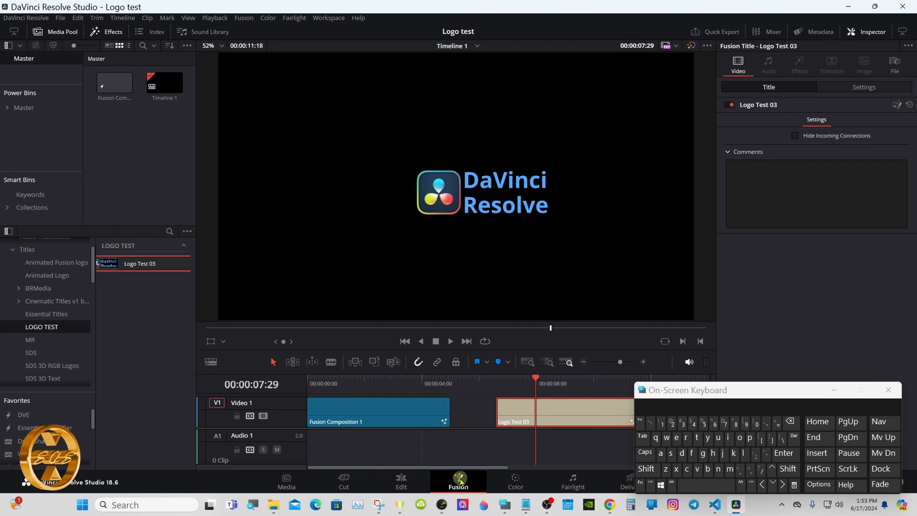
Spread the two nodes apart, open the LogoTest03 group to examine the image loader feeding Merge1, and close the group.
{"action": "left_click_drag", "start_coordinate": [504, 388], "coordinate": [532, 388]}
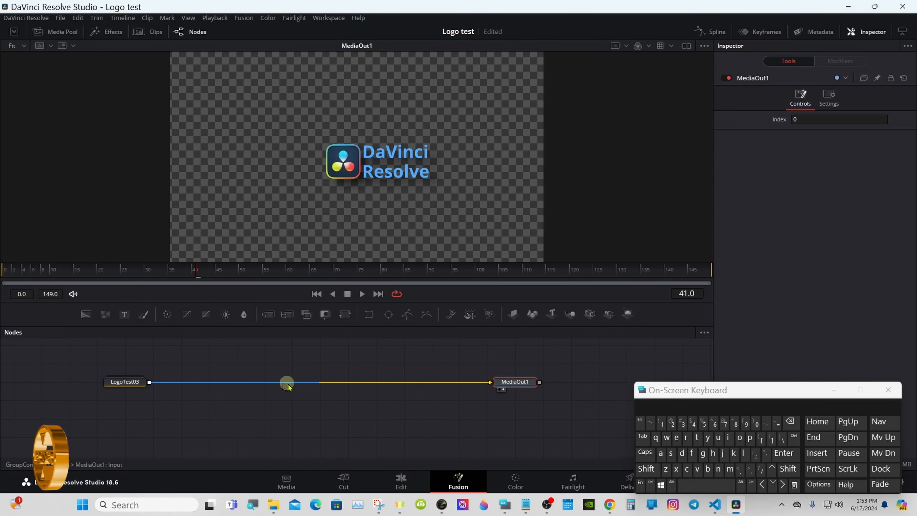
{"action": "left_click_drag", "start_coordinate": [130, 382], "coordinate": [294, 383]}
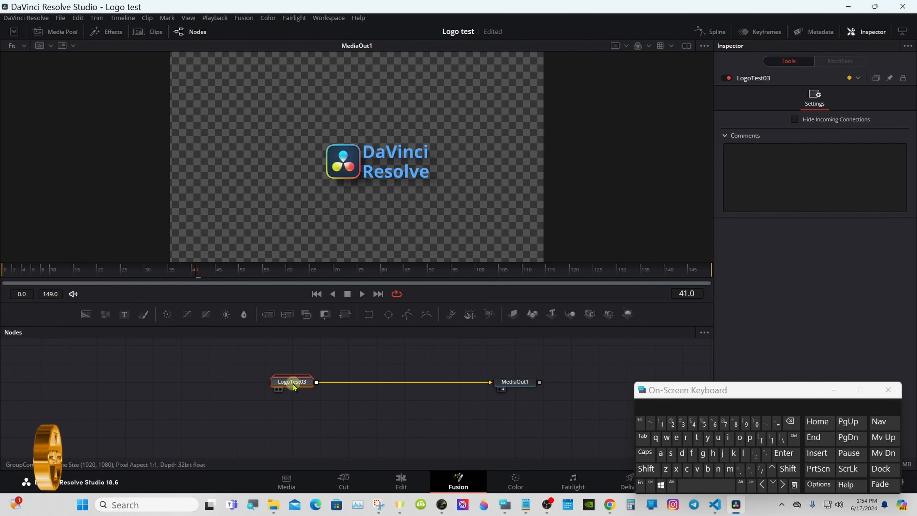
{"action": "double_click", "coordinate": [294, 383]}
{"action": "mouse_move", "coordinate": [226, 403]}
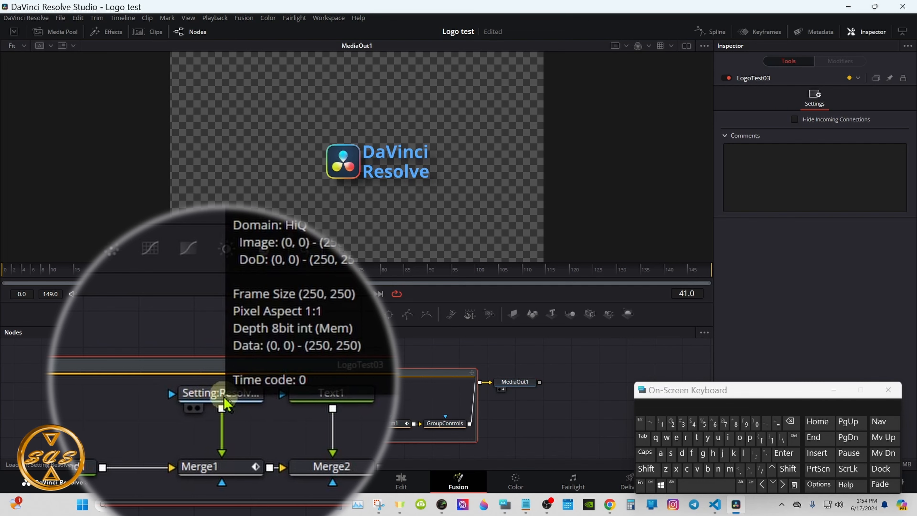
{"action": "left_click", "coordinate": [111, 372]}
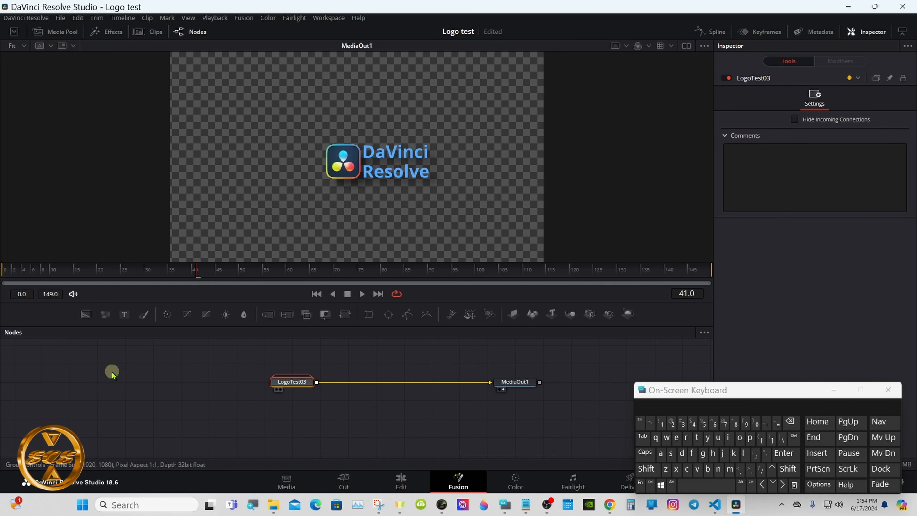
Return to the Edit page and move the Logo Test 03 clip directly against the end of Fusion Composition 1.
{"action": "left_click", "coordinate": [401, 482]}
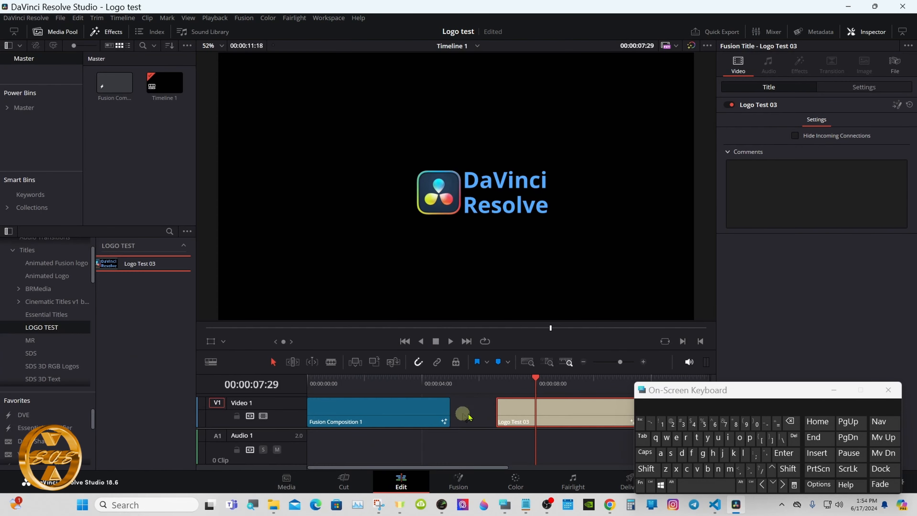
{"action": "left_click_drag", "start_coordinate": [670, 394], "coordinate": [771, 393]}
{"action": "left_click_drag", "start_coordinate": [573, 408], "coordinate": [527, 409]}
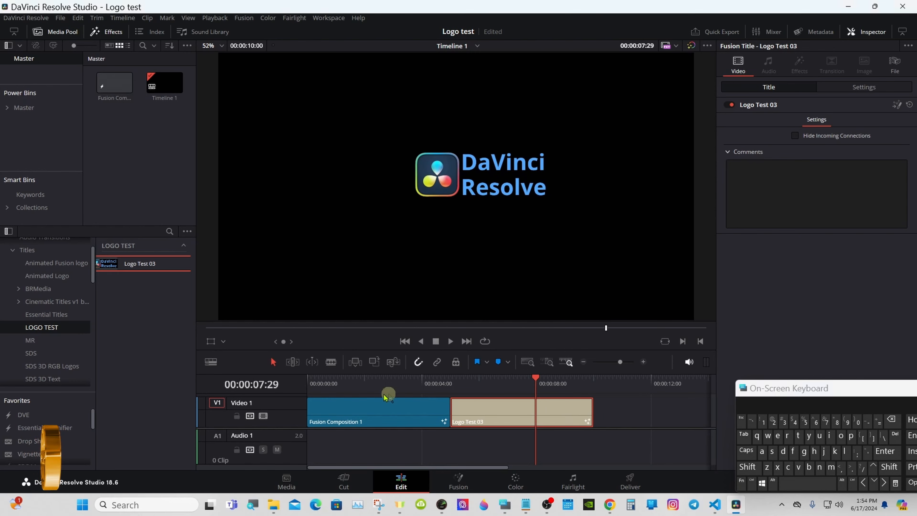
Play the timeline from the start with looping on to compare the original composition with the Logo Test 03 title.
{"action": "left_click", "coordinate": [309, 384]}
{"action": "left_click", "coordinate": [484, 340]}
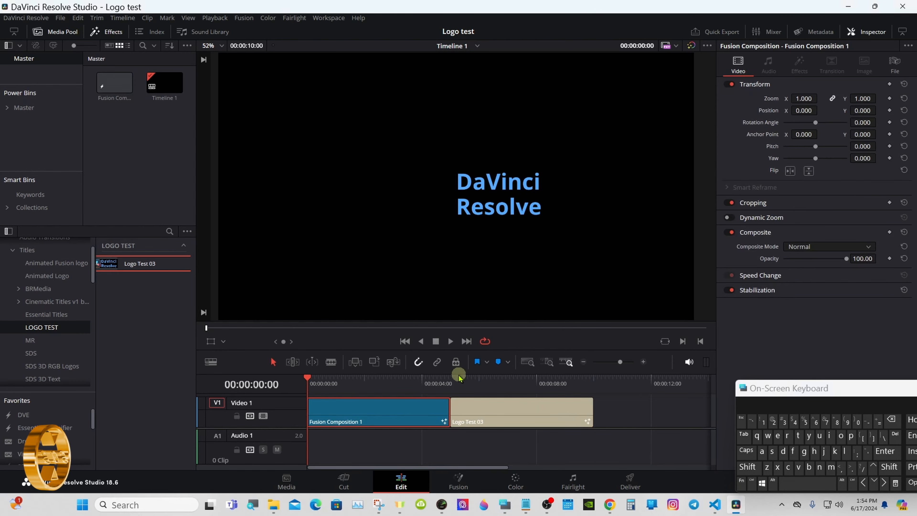
{"action": "left_click", "coordinate": [450, 346]}
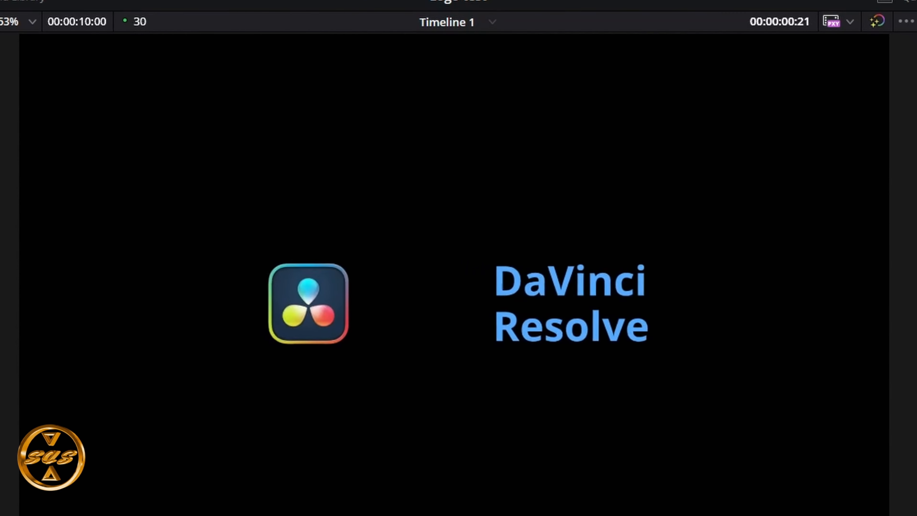